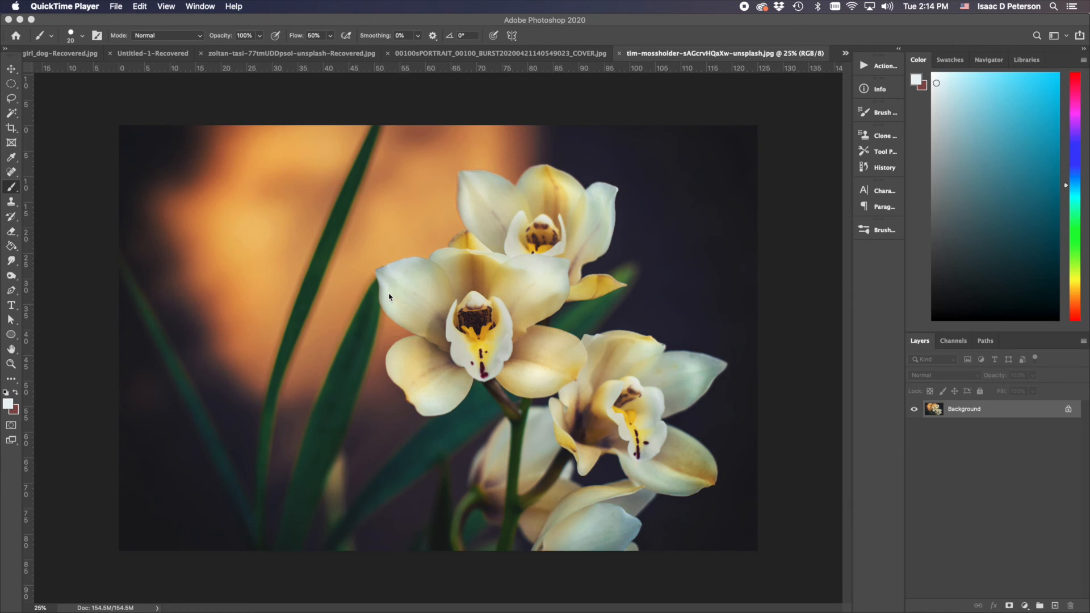
Compare the portrait photo with the orchid photo by switching between the two open documents
click(519, 54)
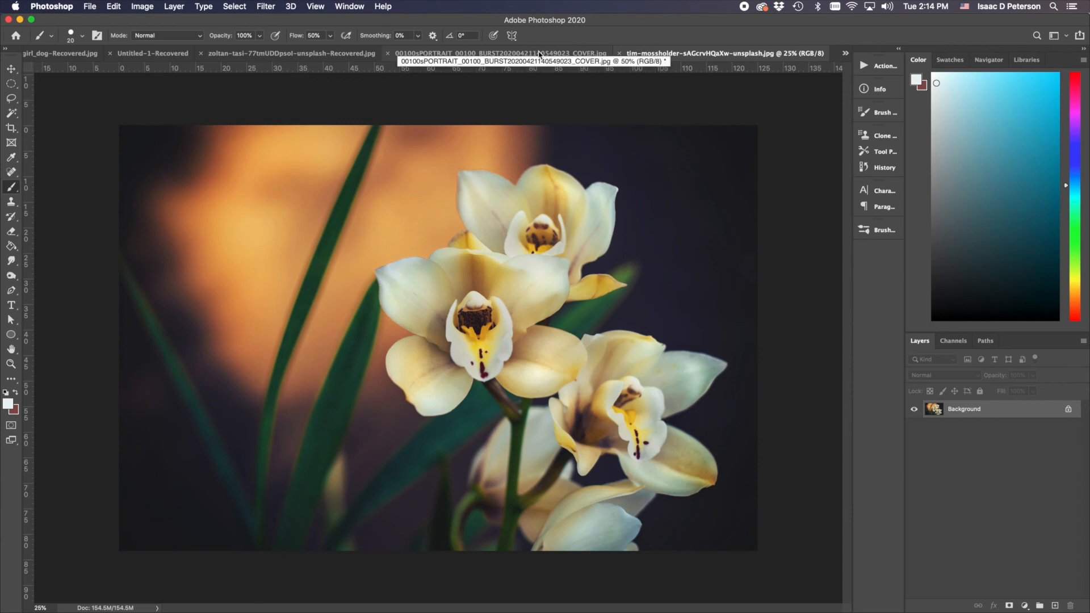
click(583, 56)
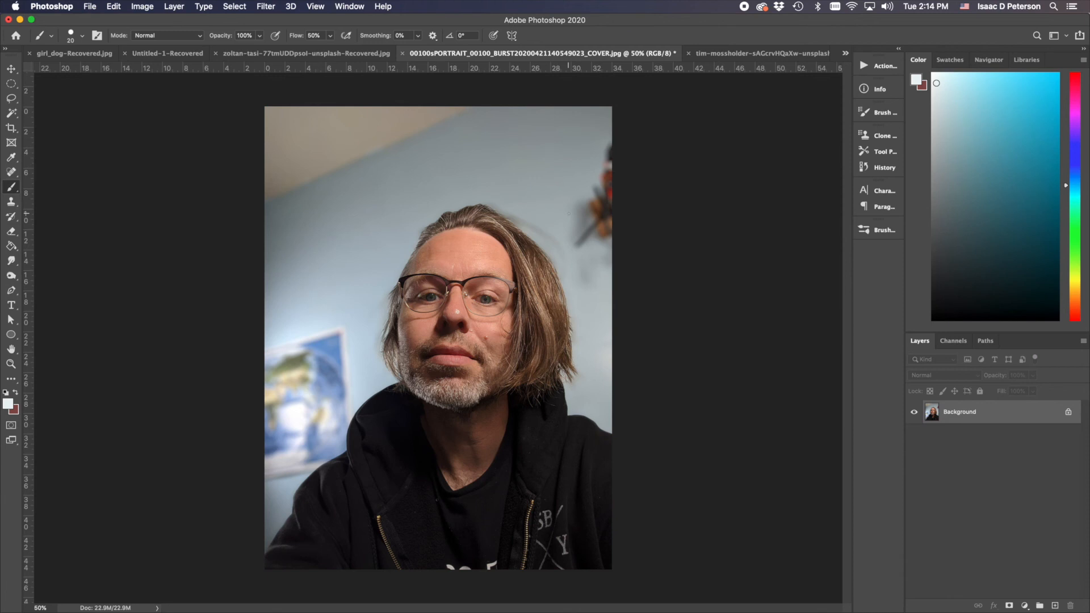
click(736, 54)
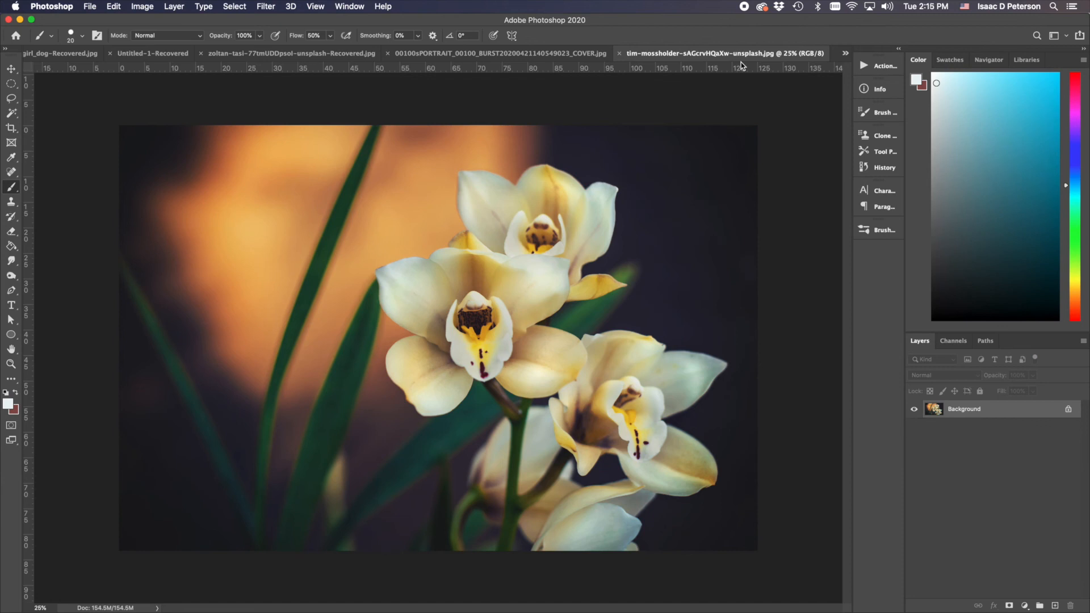
click(535, 55)
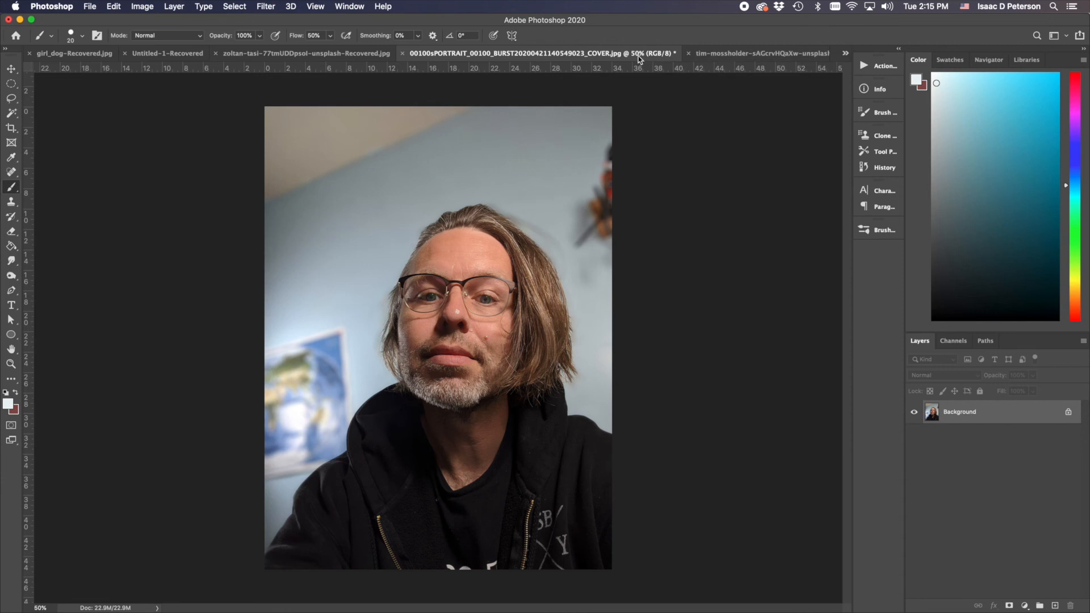
click(766, 57)
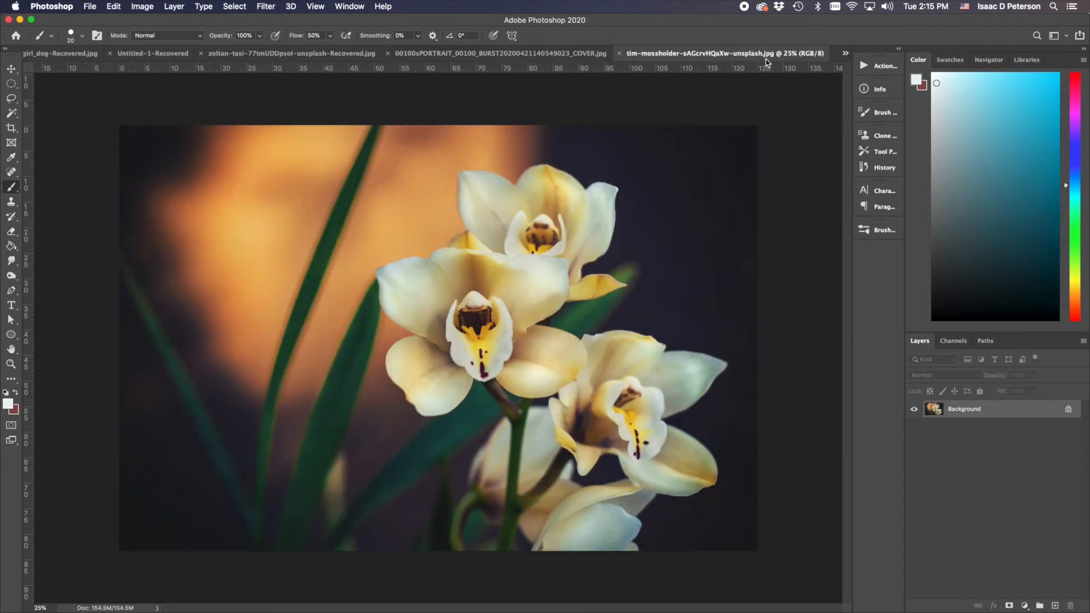
click(523, 56)
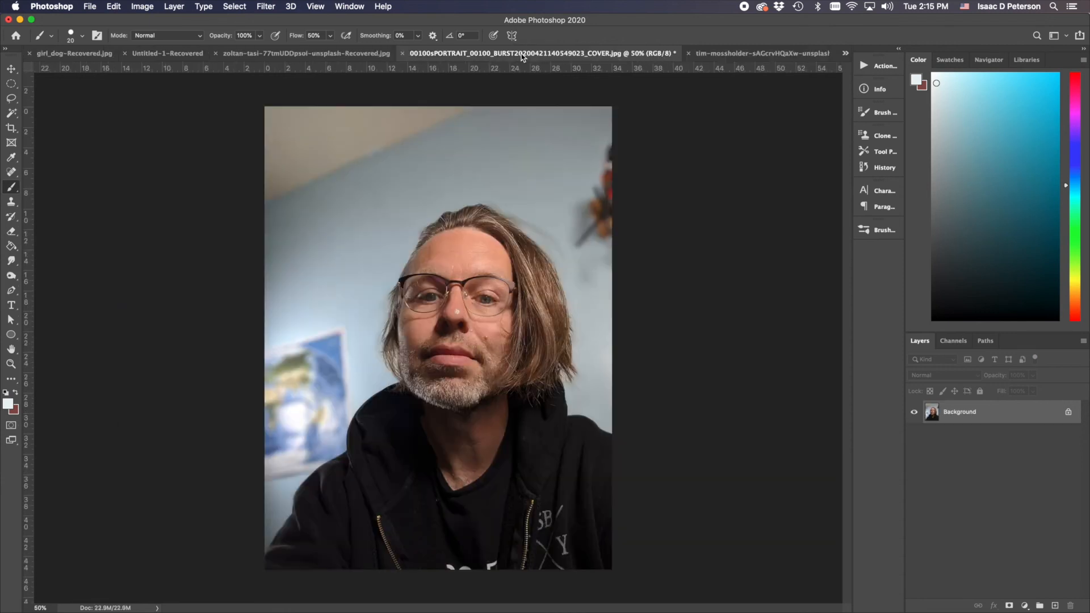
Select the central orchid with a rough freehand Lasso outline and paste a copy of it into the portrait document
click(762, 54)
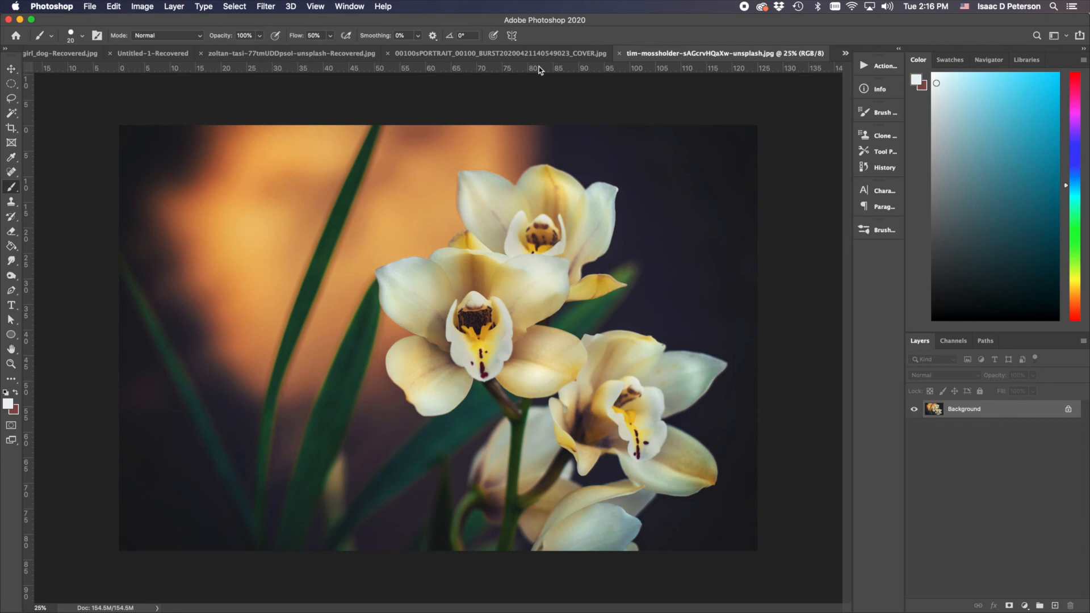
click(19, 97)
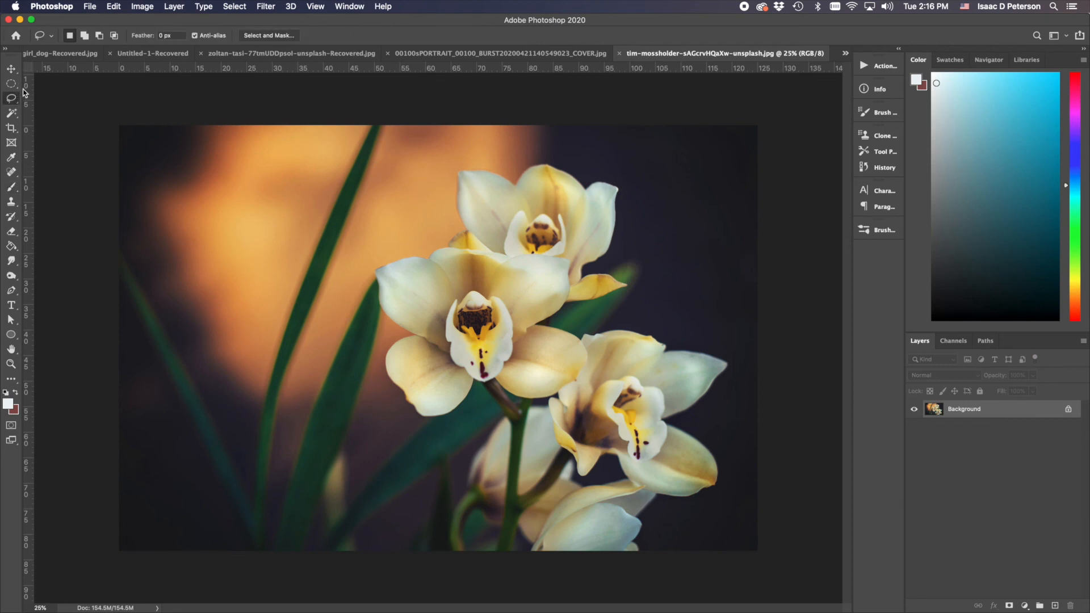
mouse_move(455, 225)
mouse_down()
mouse_move(347, 262)
mouse_move(387, 337)
mouse_move(383, 404)
mouse_move(423, 449)
mouse_move(480, 417)
mouse_move(487, 400)
mouse_move(546, 418)
mouse_move(579, 404)
mouse_move(604, 371)
mouse_move(599, 334)
mouse_move(583, 324)
mouse_move(585, 268)
mouse_move(563, 241)
mouse_move(480, 215)
mouse_move(453, 223)
mouse_up()
click(520, 54)
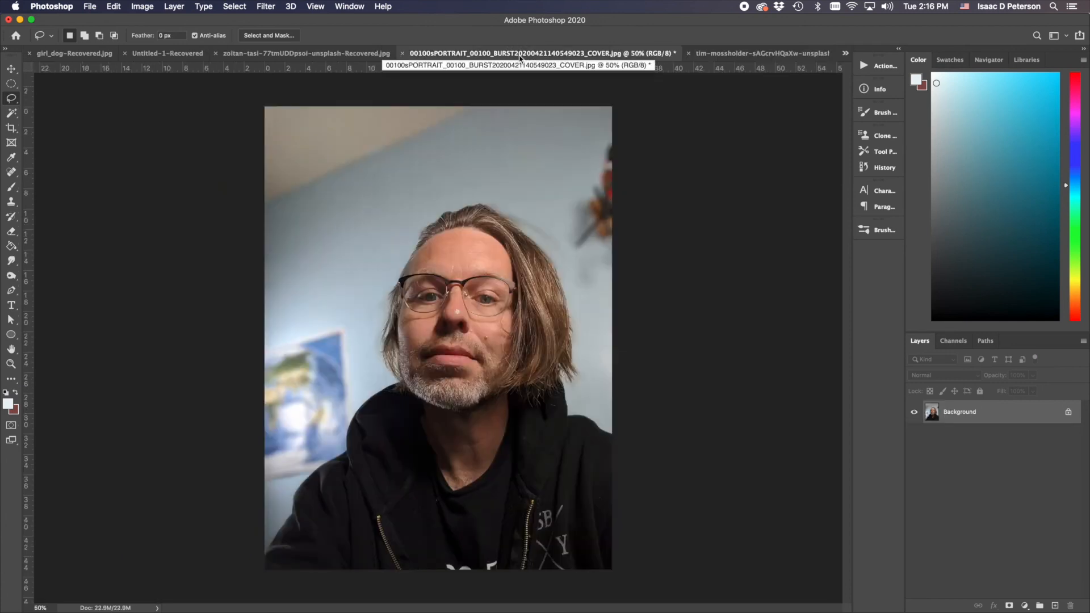
key(ctrl+v)
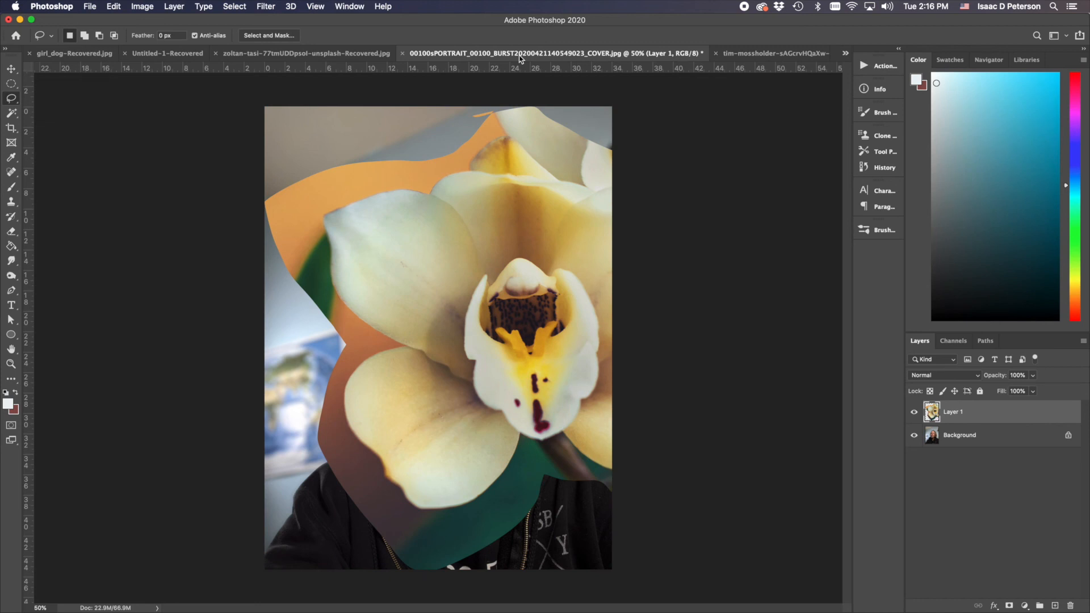
Scale the pasted orchid down to less than a third of its size and place it over the eye and cheek beside the nose
key(ctrl+t)
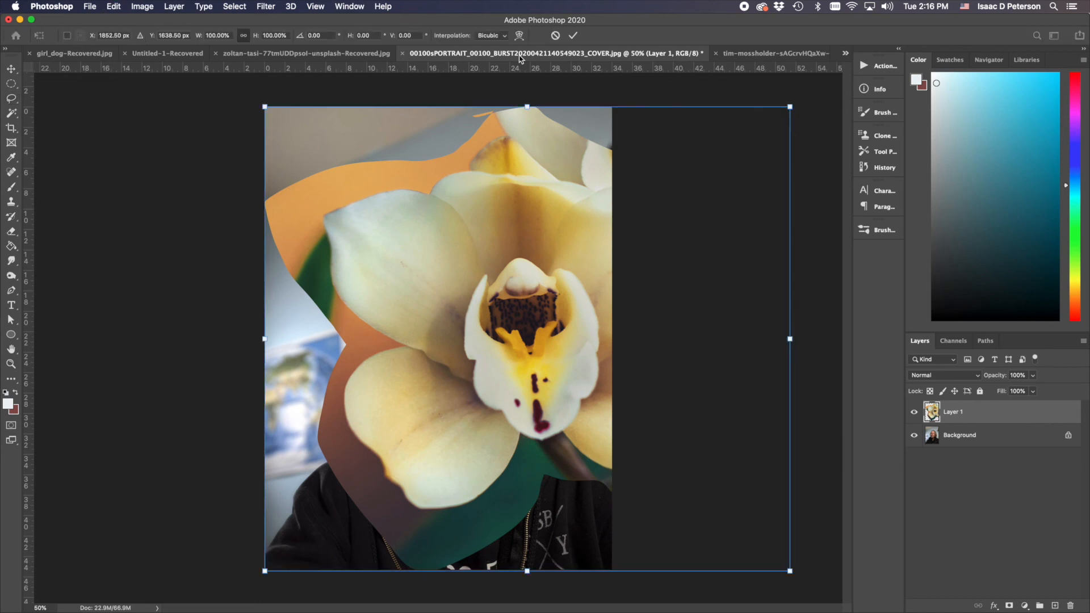
drag(790, 107, 491, 346)
drag(395, 462, 424, 279)
drag(530, 180, 458, 245)
drag(400, 310, 430, 295)
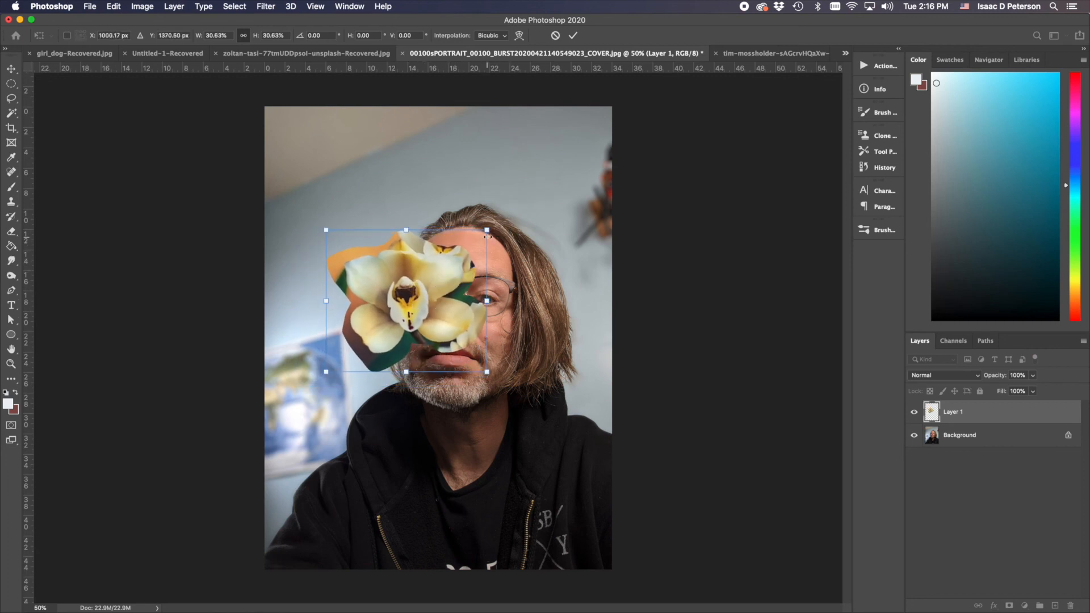
drag(487, 236, 462, 252)
drag(420, 308, 441, 285)
key(Return)
key(l)
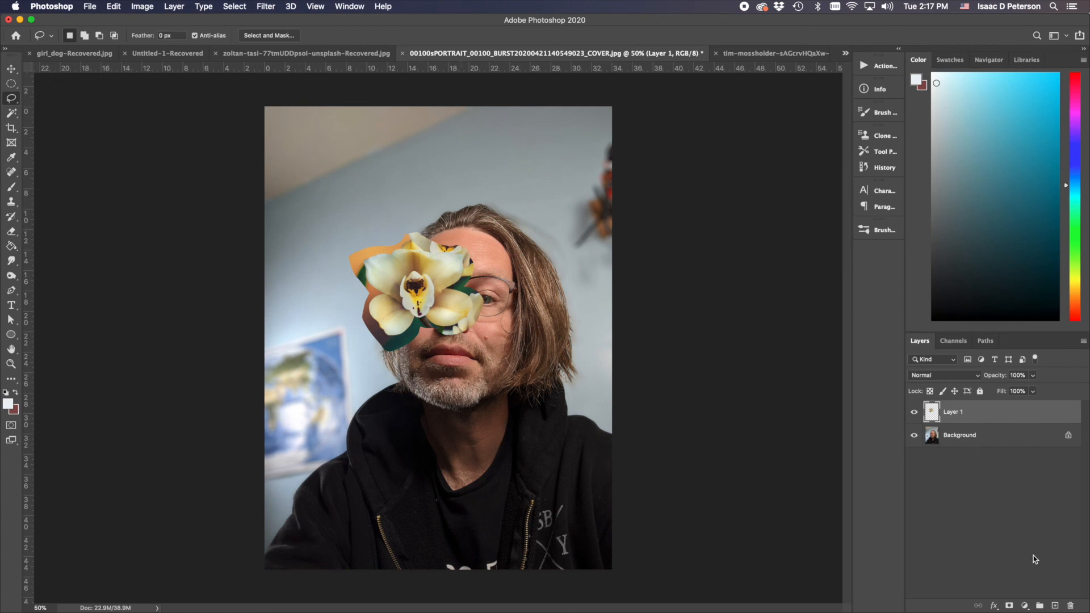
Add a new empty layer above the orchid layer and set its blend mode to Color
click(1056, 606)
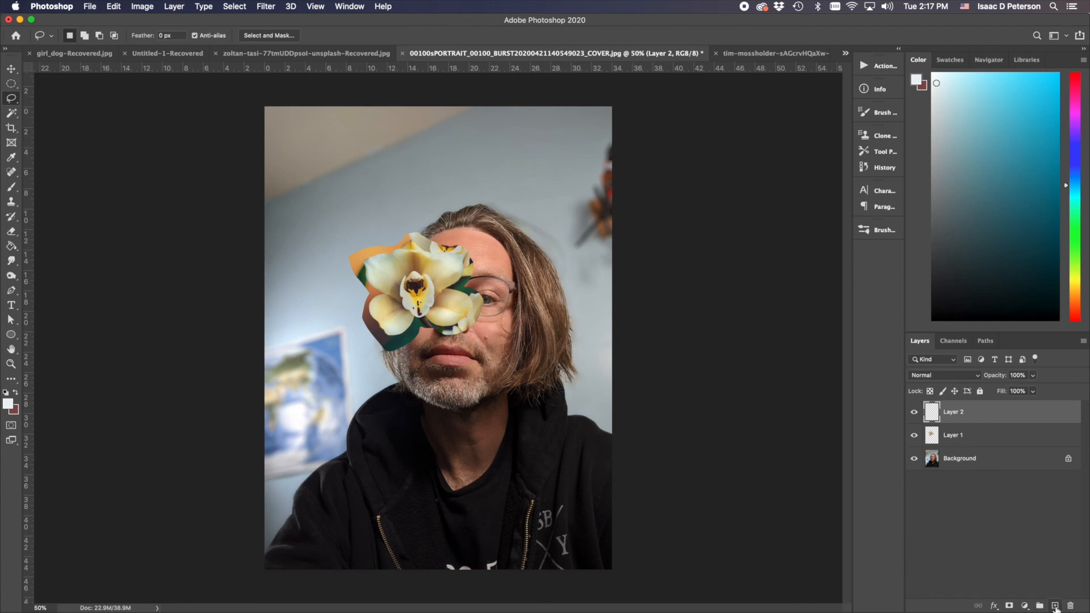
click(975, 376)
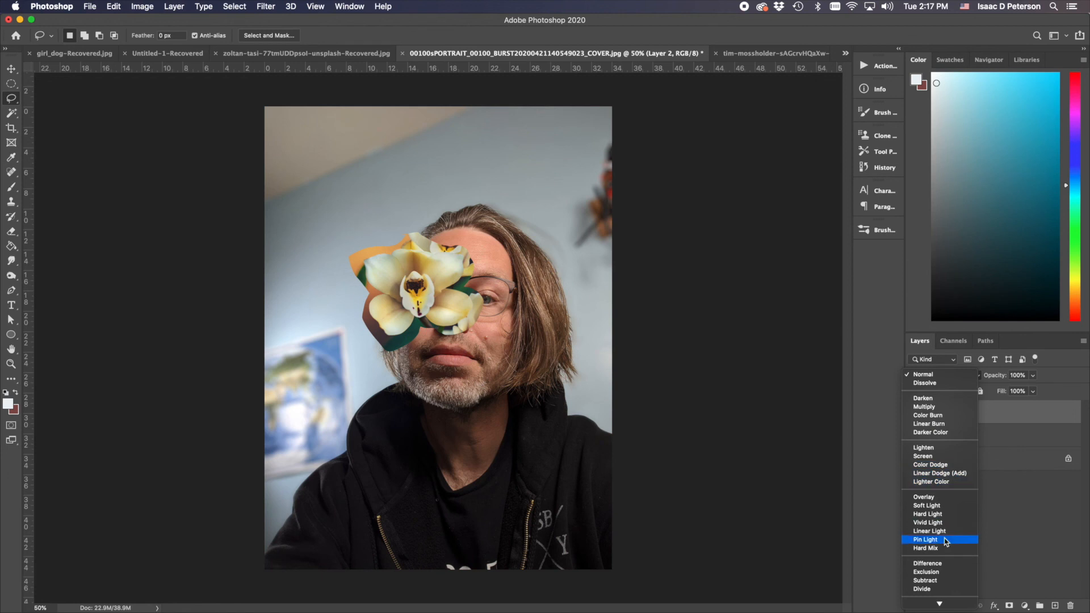
mouse_move(941, 608)
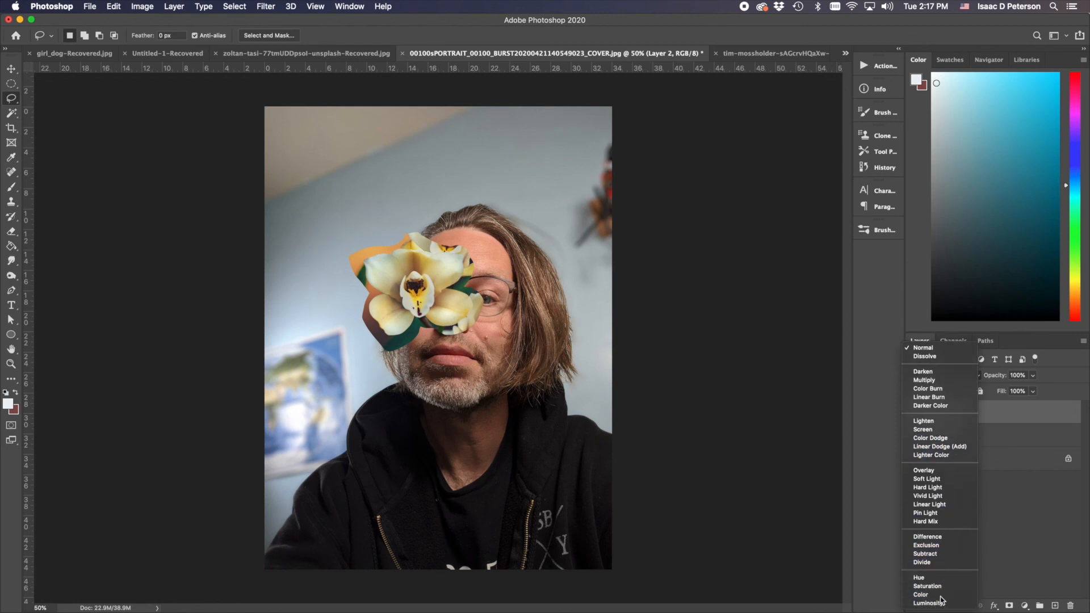
click(939, 594)
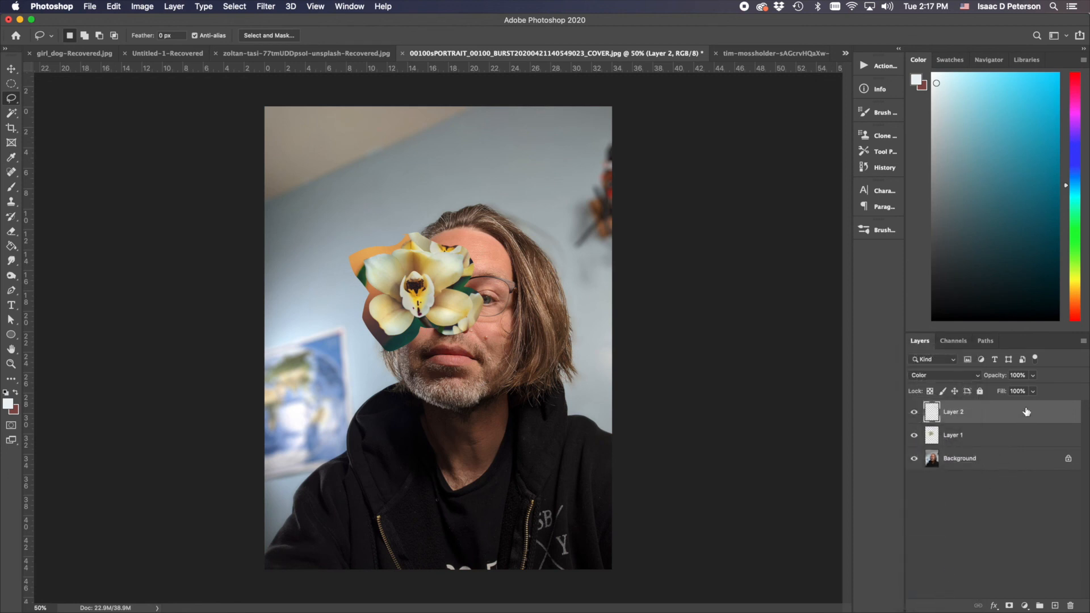
Paint a pale cream sampled from the petals over the face and hair with a 150 px brush, and move this layer beneath the orchid
click(12, 186)
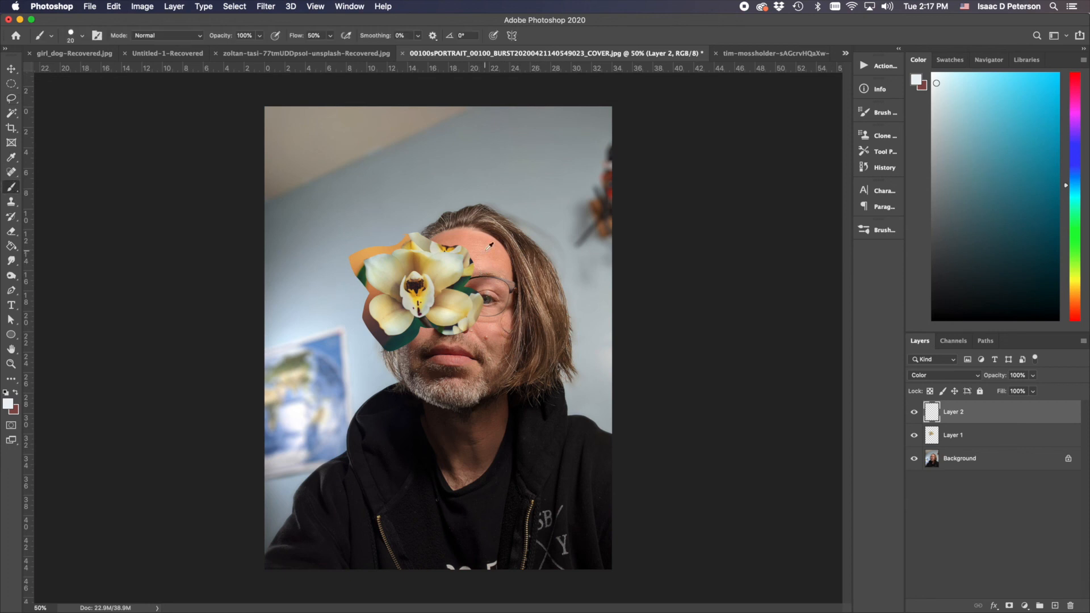
alt+click(452, 264)
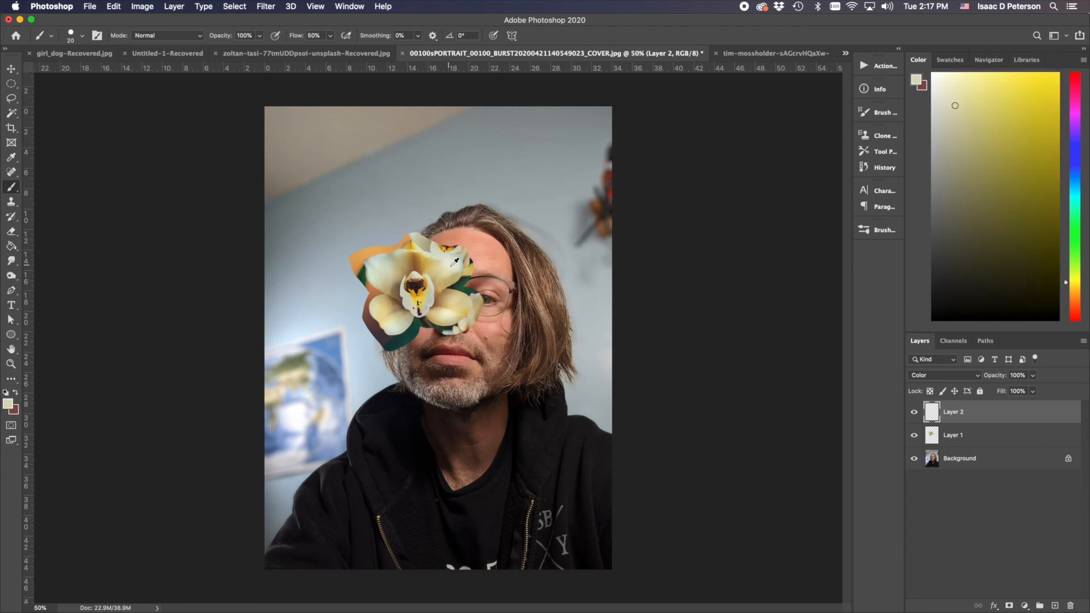
alt+click(444, 261)
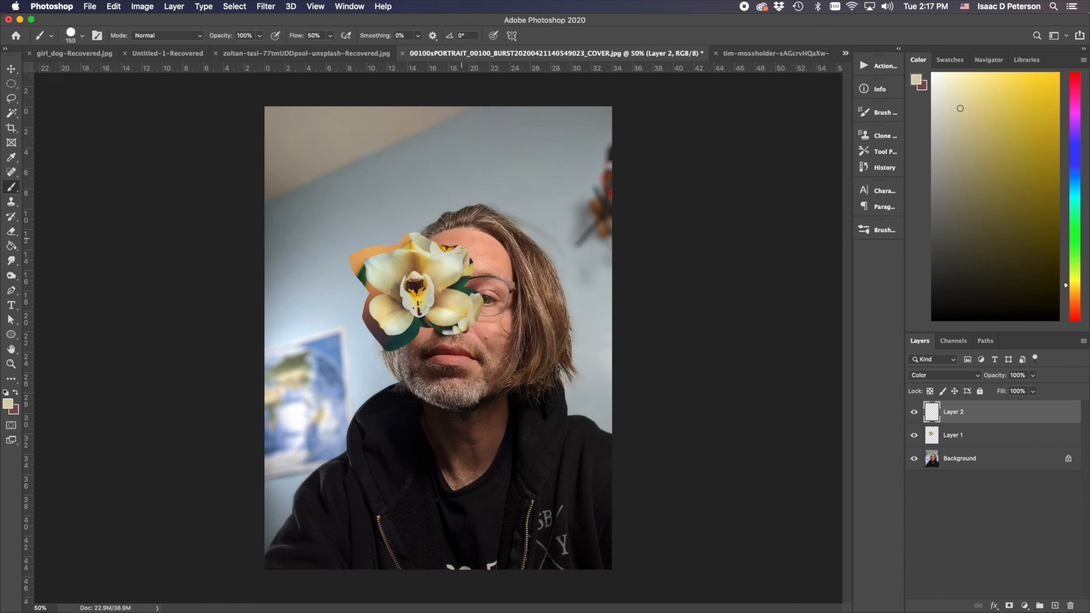
mouse_move(444, 252)
mouse_down()
mouse_move(483, 232)
mouse_move(445, 239)
mouse_move(471, 229)
mouse_move(467, 253)
mouse_move(479, 262)
mouse_move(520, 262)
mouse_move(484, 267)
mouse_move(519, 291)
mouse_move(516, 270)
mouse_move(473, 275)
mouse_move(506, 267)
mouse_move(530, 304)
mouse_move(486, 282)
mouse_move(483, 333)
mouse_move(512, 310)
mouse_move(522, 318)
mouse_move(485, 390)
mouse_move(461, 402)
mouse_move(480, 414)
mouse_move(513, 391)
mouse_move(484, 454)
mouse_move(458, 395)
mouse_move(439, 435)
mouse_move(415, 348)
mouse_move(398, 365)
mouse_move(392, 352)
mouse_move(494, 326)
mouse_move(450, 367)
mouse_move(452, 275)
mouse_move(422, 235)
mouse_move(457, 215)
mouse_move(491, 288)
mouse_move(486, 401)
mouse_move(541, 304)
mouse_move(536, 281)
mouse_move(555, 334)
mouse_move(538, 267)
mouse_move(538, 372)
mouse_move(506, 239)
mouse_move(522, 401)
mouse_move(533, 280)
mouse_move(486, 381)
mouse_move(462, 360)
mouse_move(484, 249)
mouse_move(501, 259)
mouse_move(473, 262)
mouse_move(396, 326)
mouse_move(374, 310)
mouse_move(374, 260)
mouse_move(370, 303)
mouse_move(485, 303)
mouse_move(448, 272)
mouse_move(443, 331)
mouse_up()
drag(1007, 415, 995, 446)
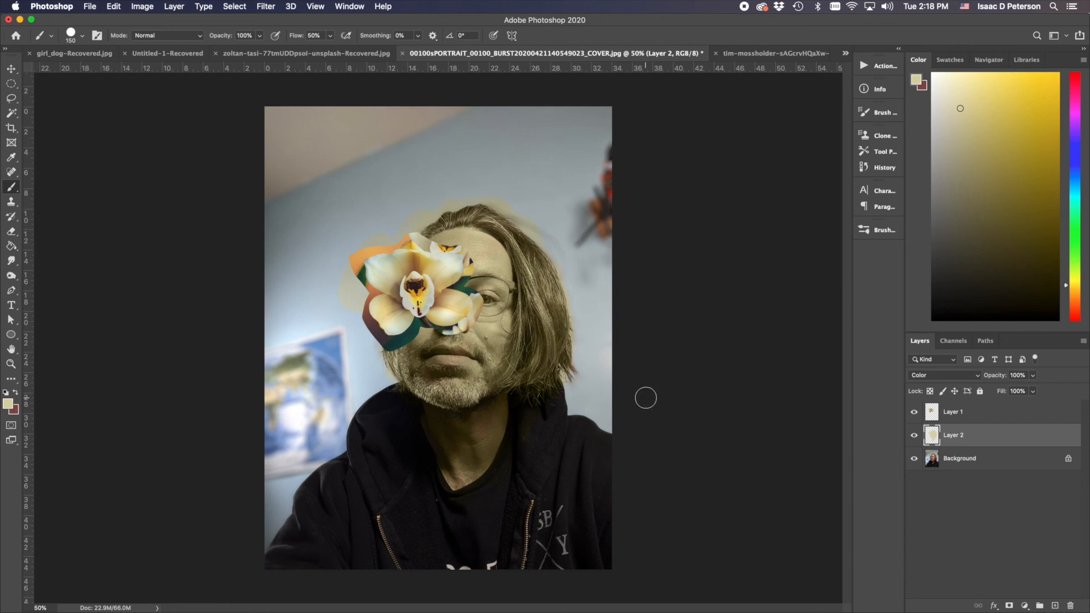
Convert the locked Background into a regular layer, keeping the suggested name and settings
click(976, 461)
double_click(977, 460)
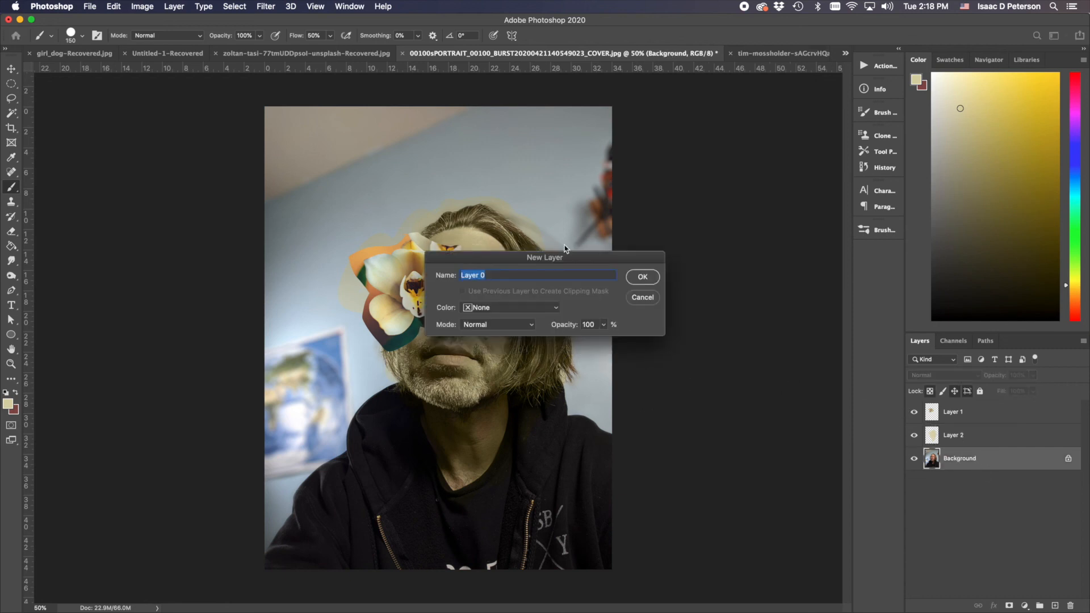
click(647, 283)
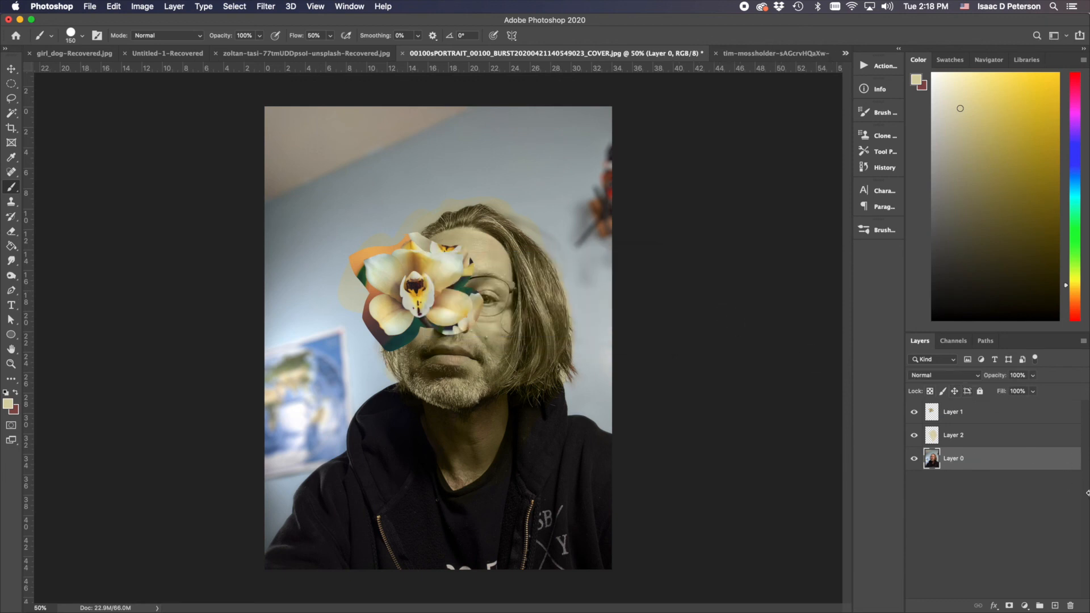
Brighten the portrait layer with Levels by lowering the RGB white input level to 204
key(super+l)
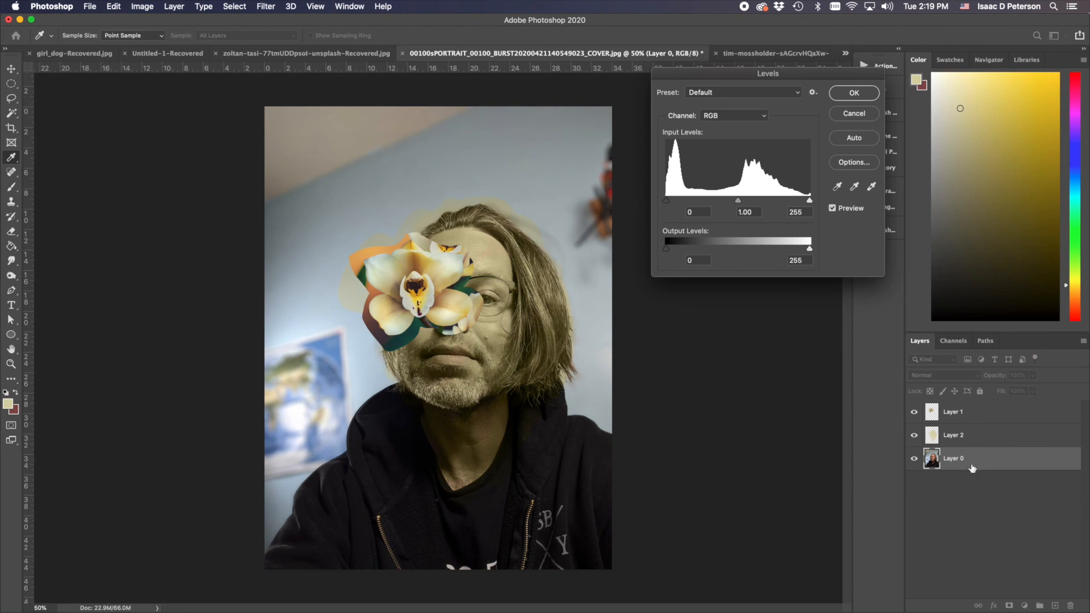
click(811, 202)
drag(811, 203, 778, 200)
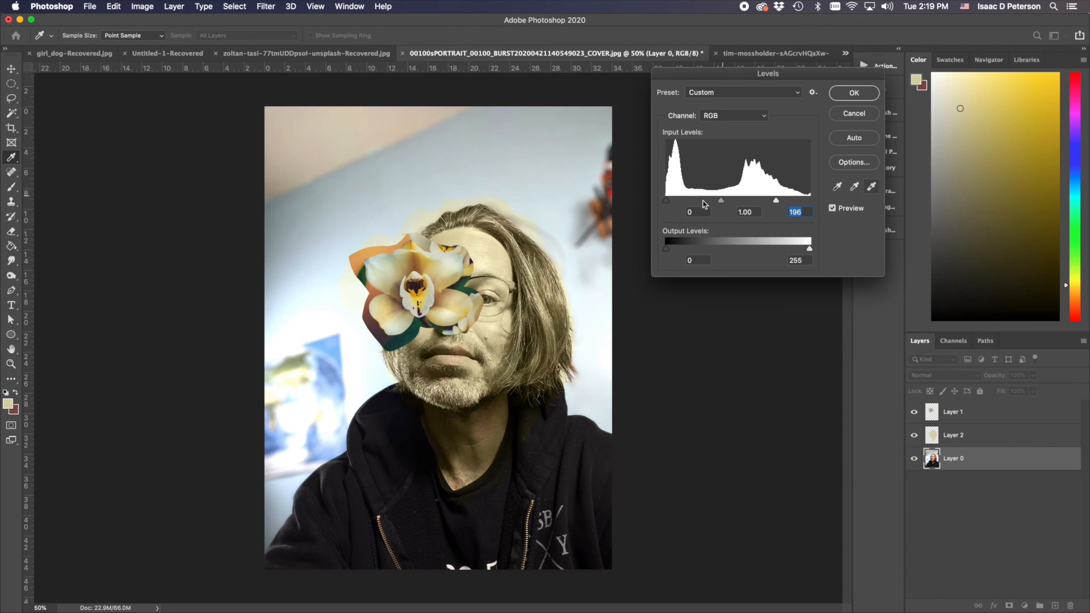
drag(777, 202, 782, 203)
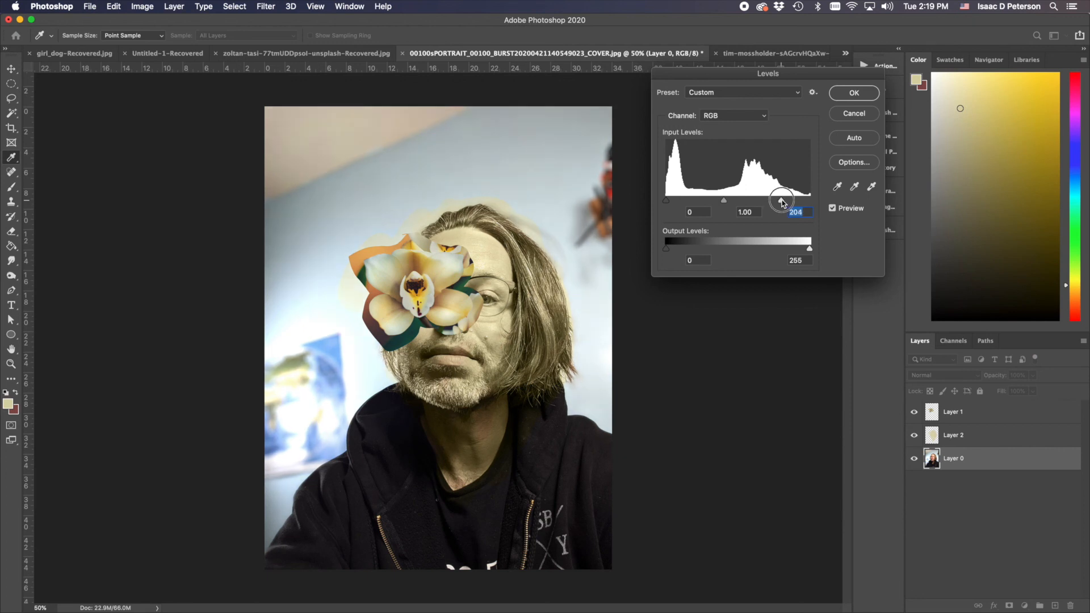
click(853, 92)
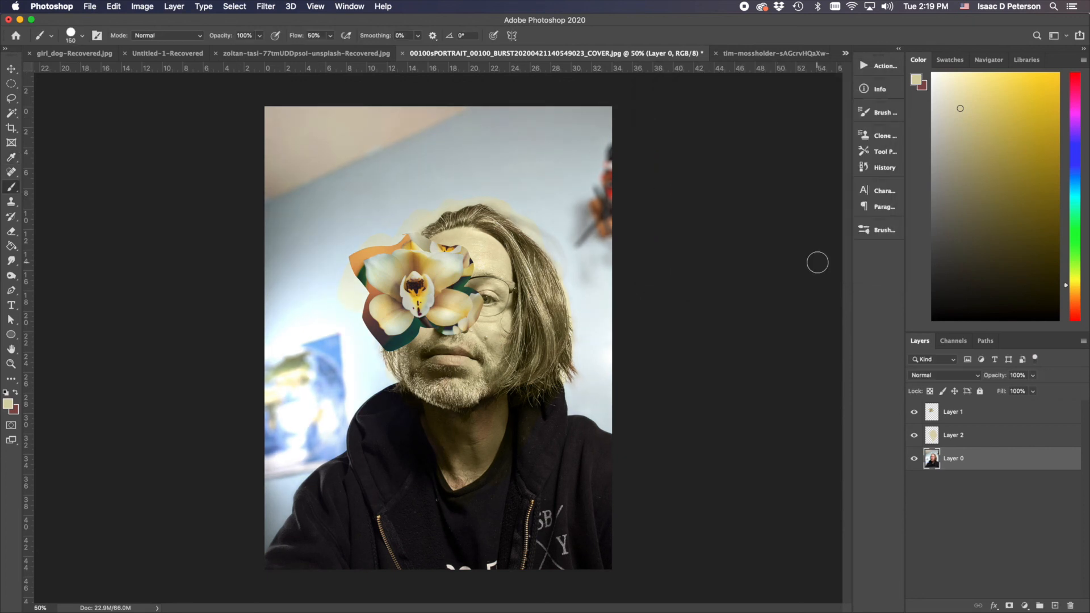
On Layer 2, paint a stronger yellow sampled from the orchid over the uncovered eye and cheek
click(987, 437)
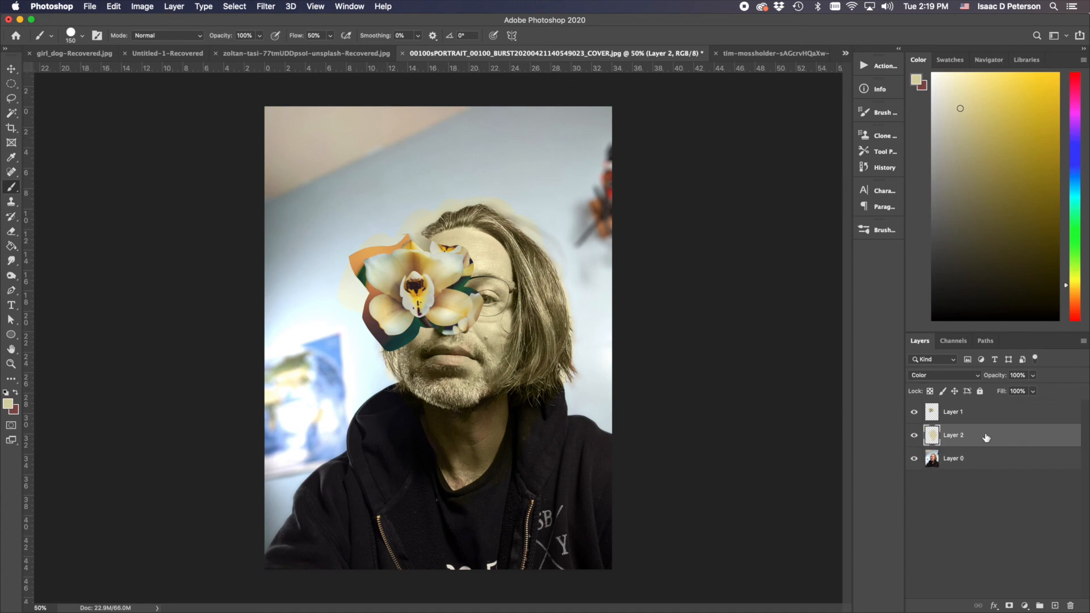
alt+click(426, 258)
alt+click(449, 261)
mouse_move(471, 290)
mouse_down()
mouse_move(502, 283)
mouse_move(474, 289)
mouse_move(506, 294)
mouse_move(480, 316)
mouse_move(531, 328)
mouse_up()
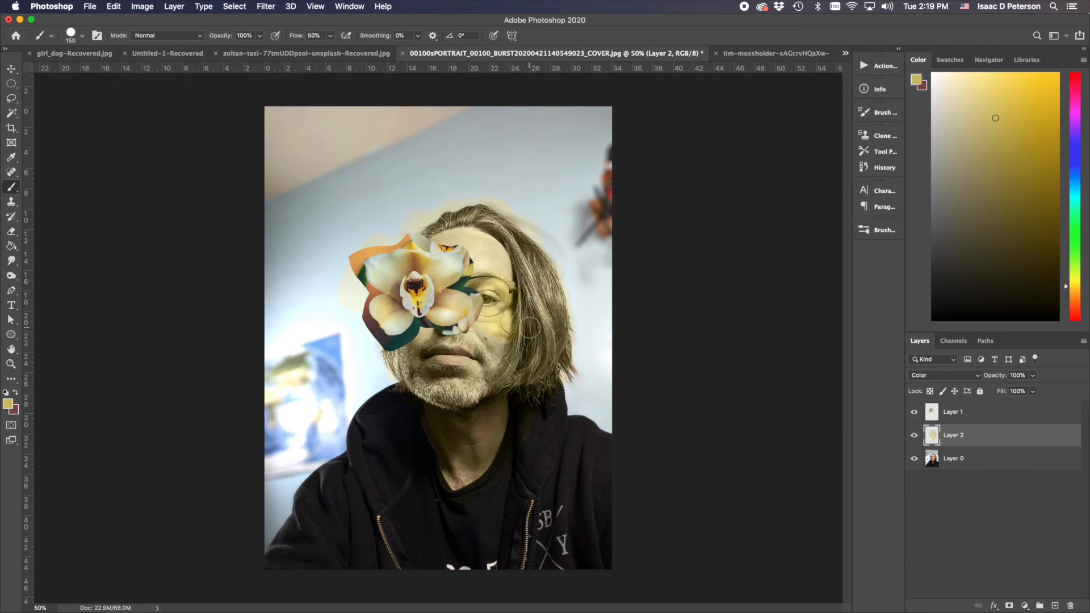
Hide the orchid layer and paint the yellow tint over the glasses, nose, lips, neck and hair, reducing the brush to 80 px
click(913, 412)
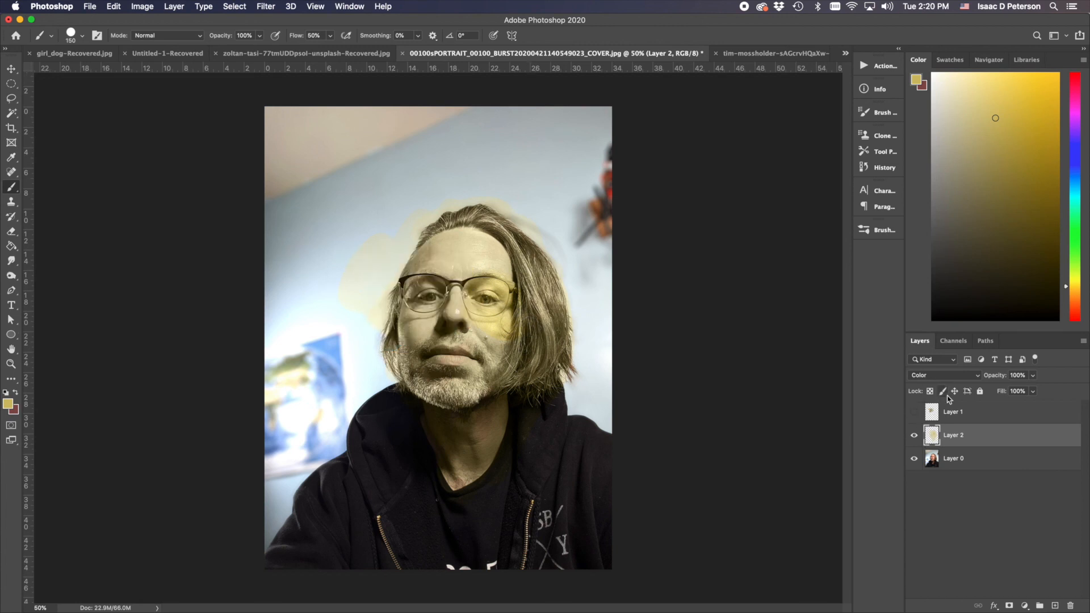
mouse_move(435, 287)
mouse_down()
mouse_move(423, 301)
mouse_move(443, 290)
mouse_move(426, 307)
mouse_move(485, 295)
mouse_move(448, 321)
mouse_move(463, 322)
mouse_up()
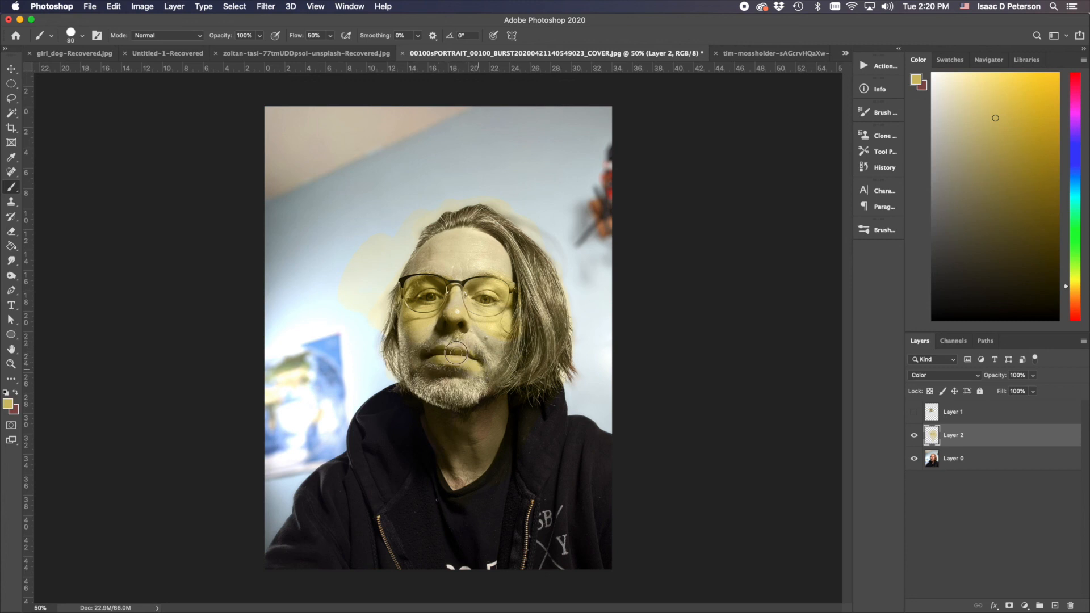
mouse_move(502, 411)
mouse_down()
mouse_move(466, 480)
mouse_move(437, 448)
mouse_move(460, 453)
mouse_up()
mouse_move(487, 408)
mouse_down()
mouse_move(474, 407)
mouse_move(489, 395)
mouse_move(469, 409)
mouse_move(505, 389)
mouse_up()
mouse_move(470, 216)
mouse_down()
mouse_move(500, 232)
mouse_move(545, 350)
mouse_move(529, 252)
mouse_move(552, 298)
mouse_move(553, 372)
mouse_move(562, 333)
mouse_move(520, 368)
mouse_move(512, 356)
mouse_move(529, 369)
mouse_up()
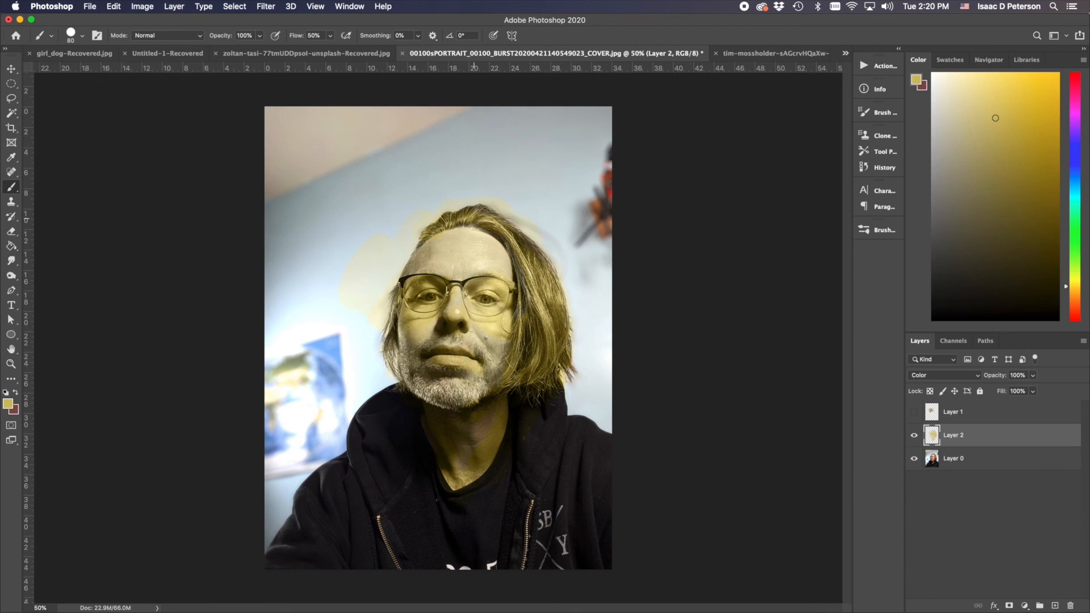
Sample a warmer golden tone from the orchid and, with the orchid layer hidden, paint it over the hair and neck on Layer 2
click(913, 413)
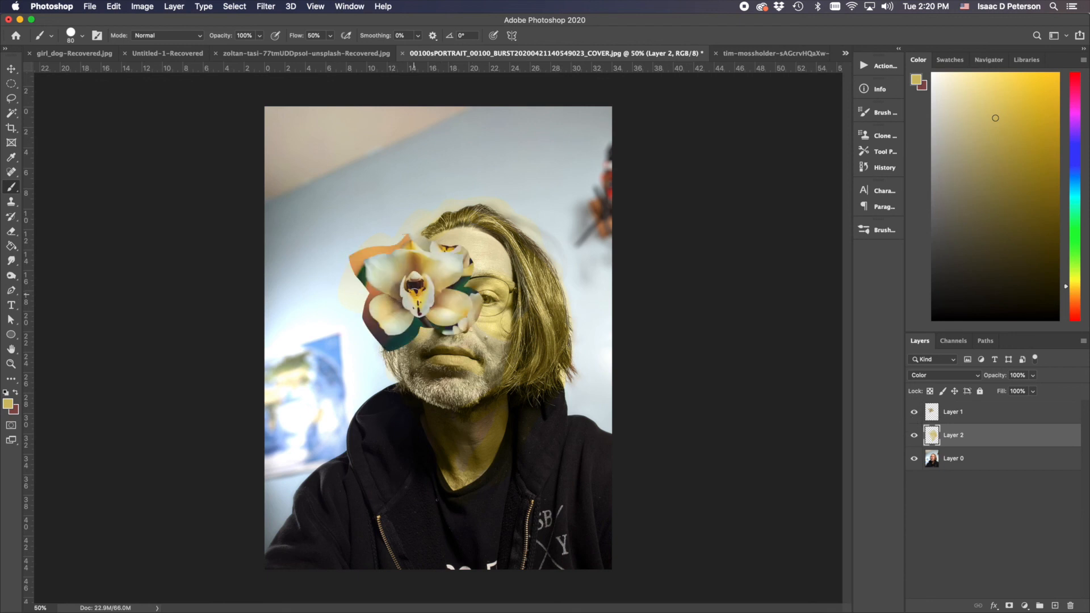
alt+click(396, 297)
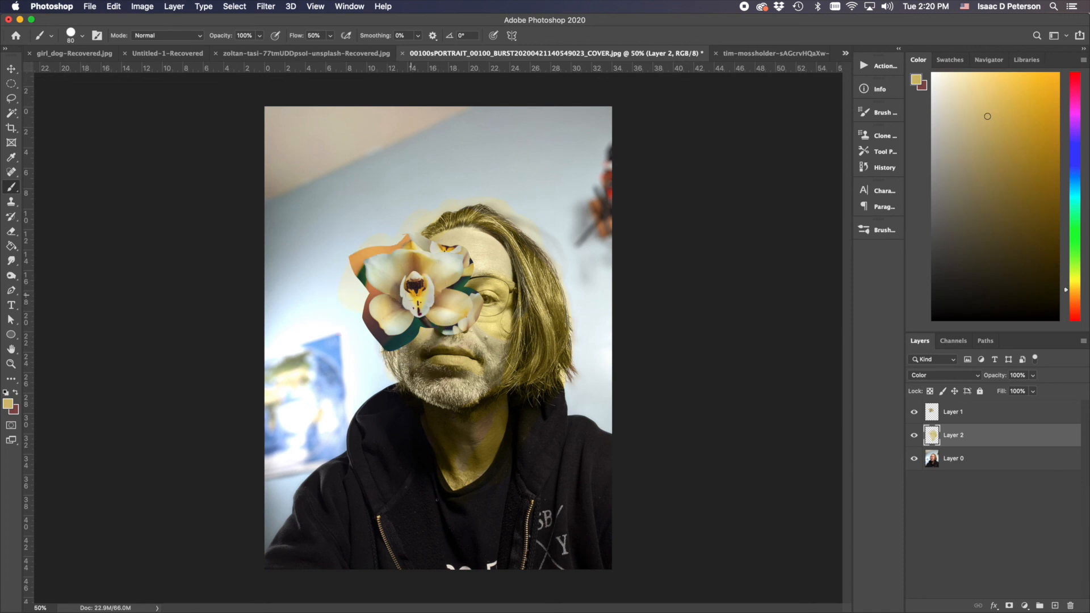
alt+click(395, 297)
click(914, 412)
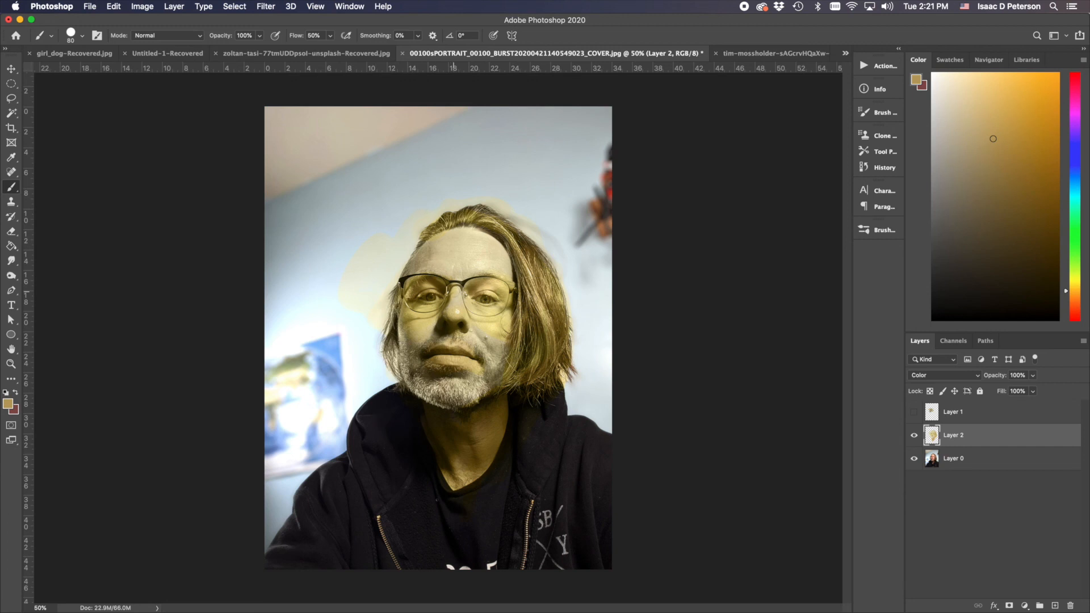
Erase the yellow spill around the head on Layer 2 with a 200 px eraser, then show the orchid layer again
click(12, 232)
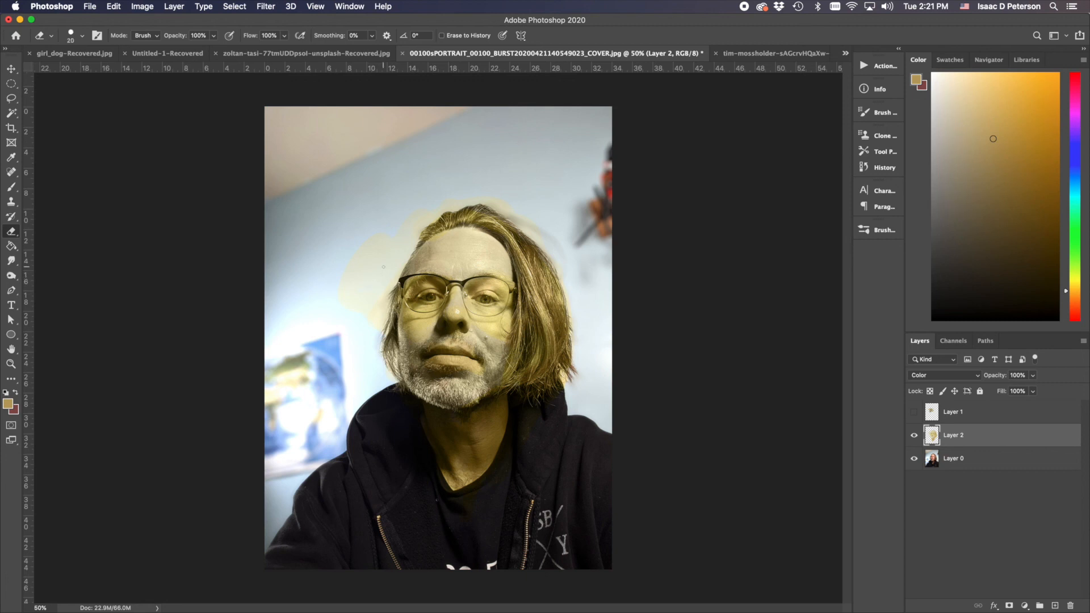
key(bracketright)
key(bracketright)
drag(348, 321, 365, 255)
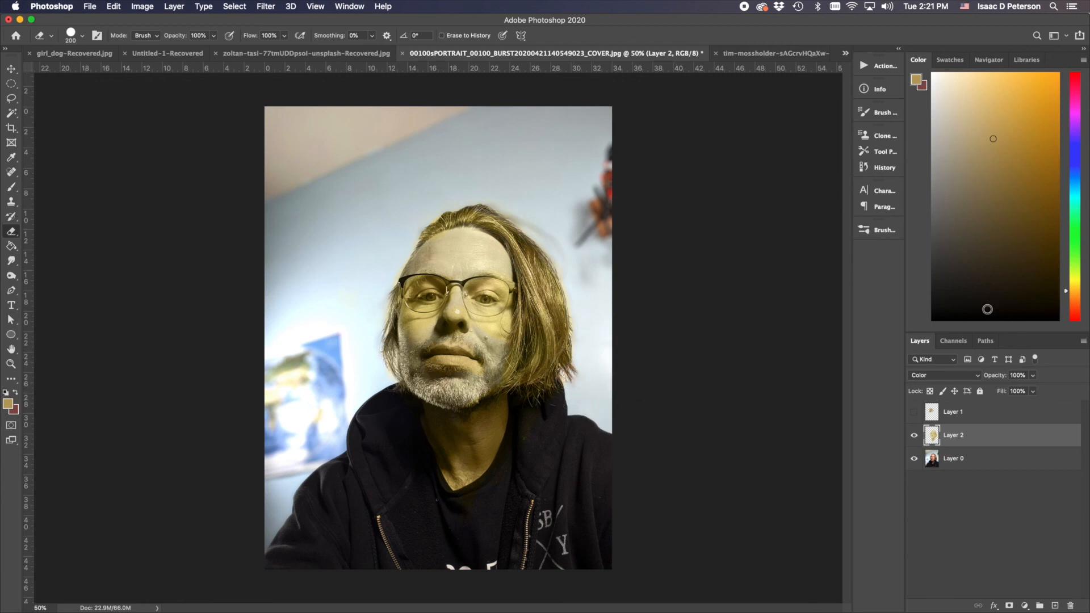
click(914, 413)
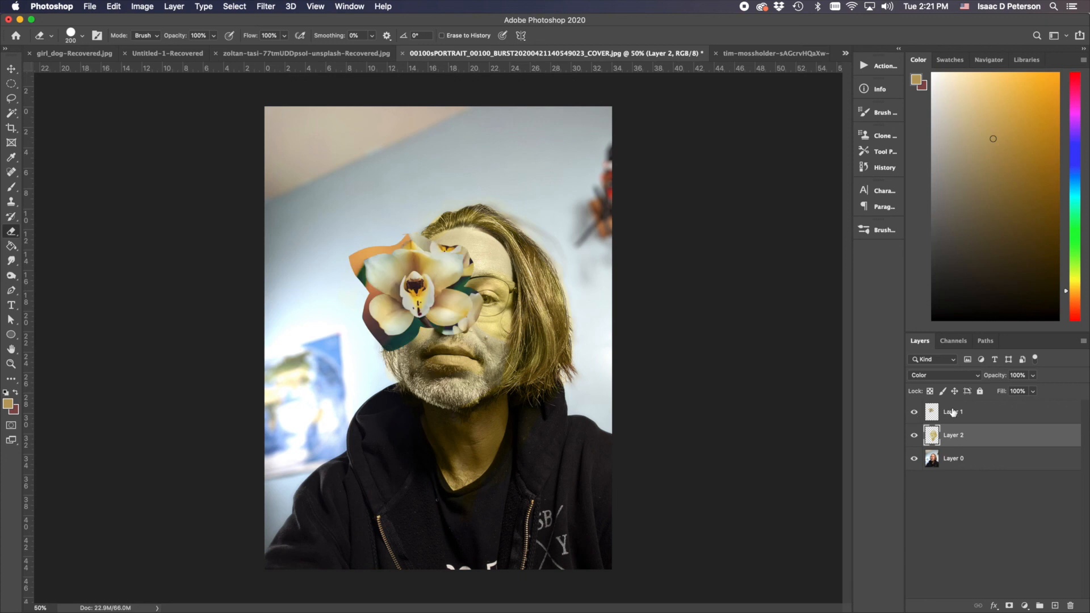
Select the orchid layer, Layer 1, and widen the panel columns so their names and layer rows have more room
click(988, 418)
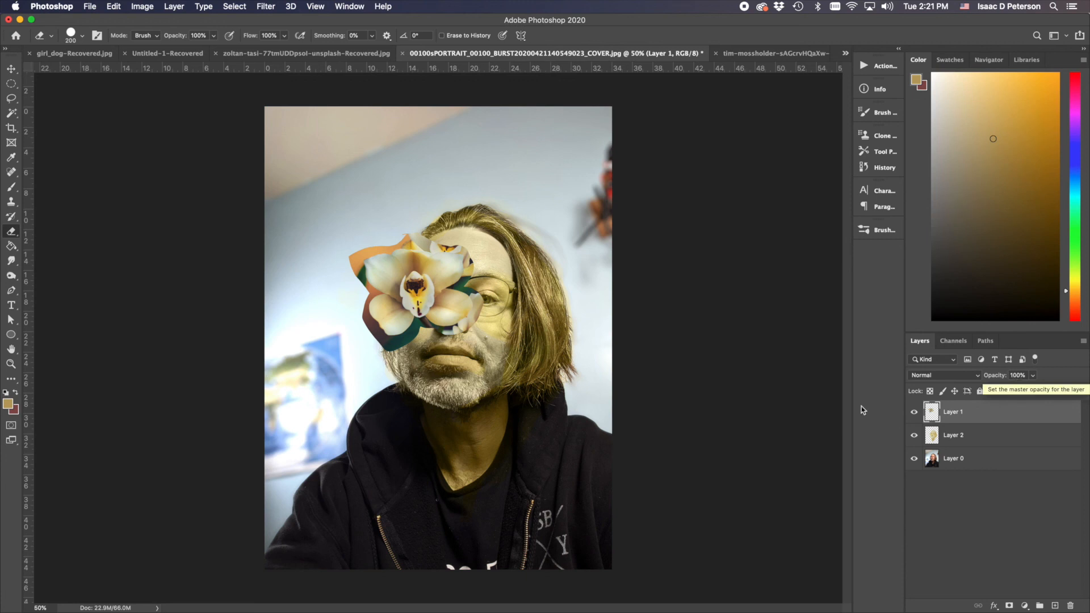
drag(853, 399, 742, 426)
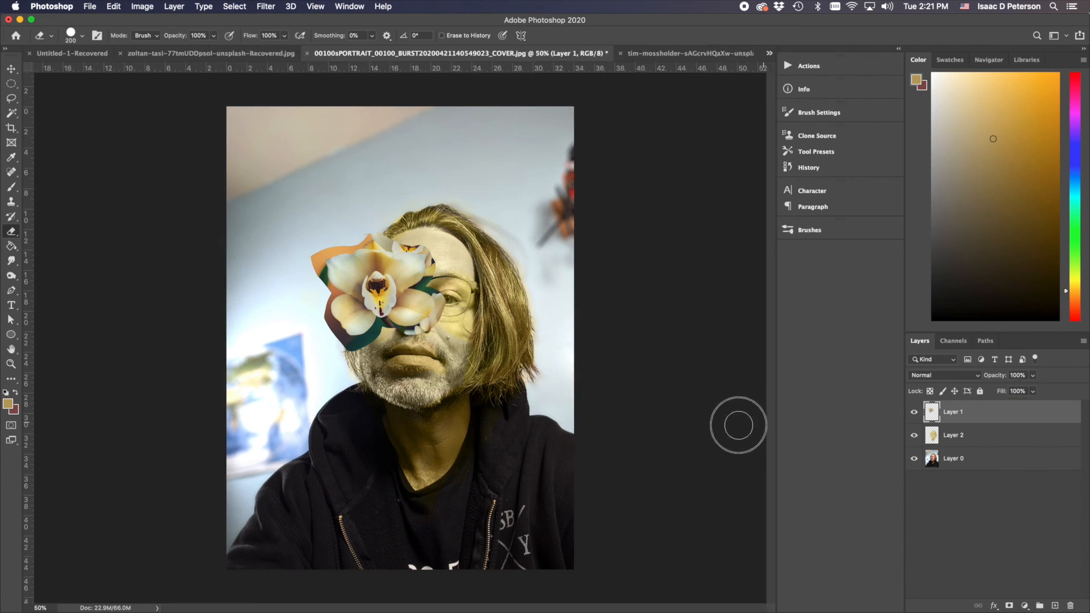
drag(903, 386, 701, 411)
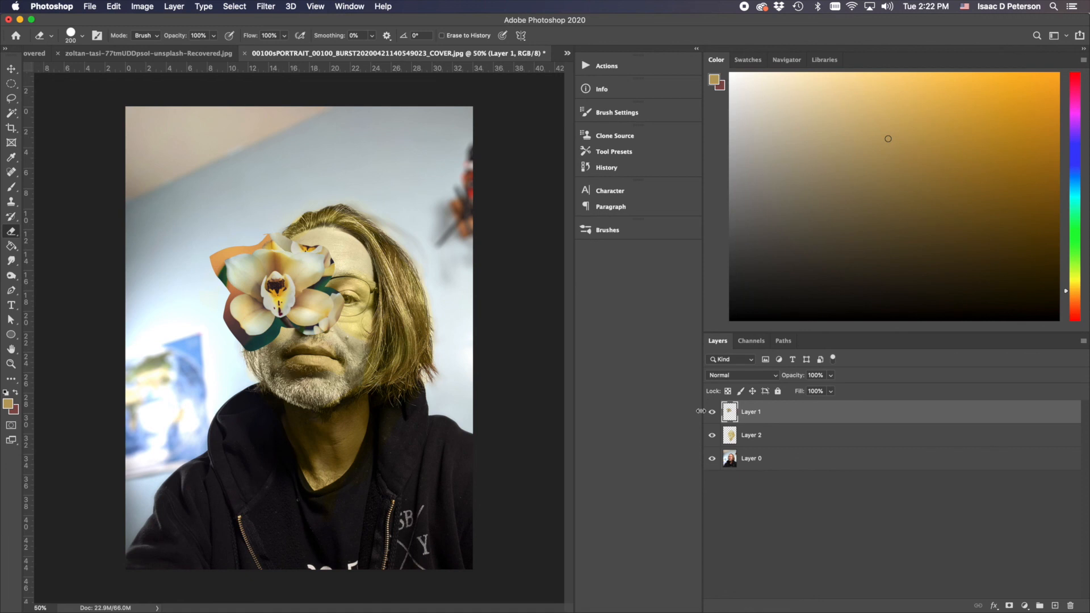
Add a layer mask to the orchid layer, Layer 1
click(11, 427)
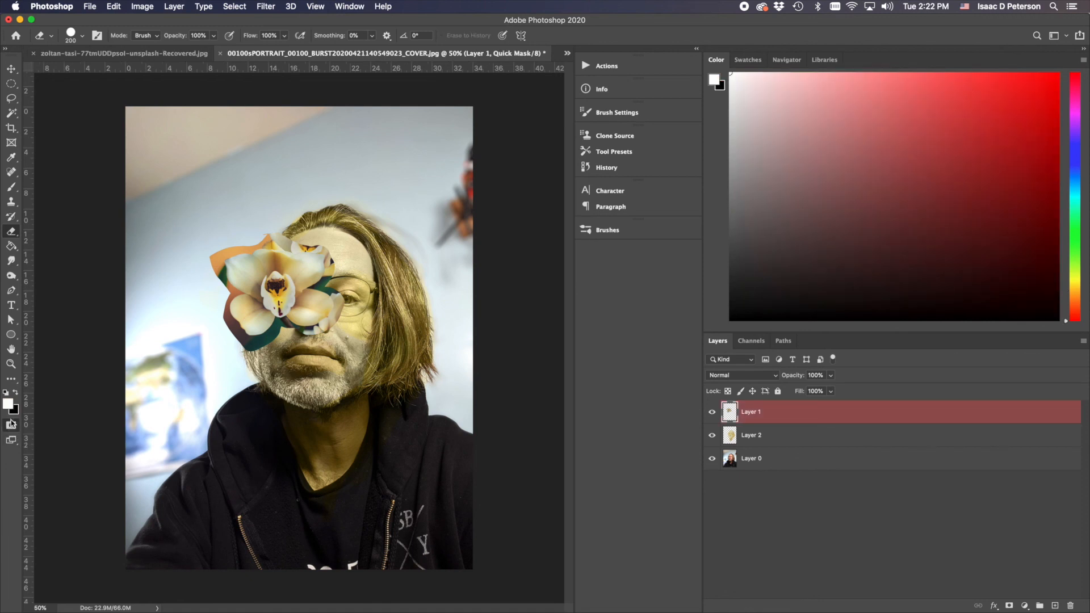
click(11, 425)
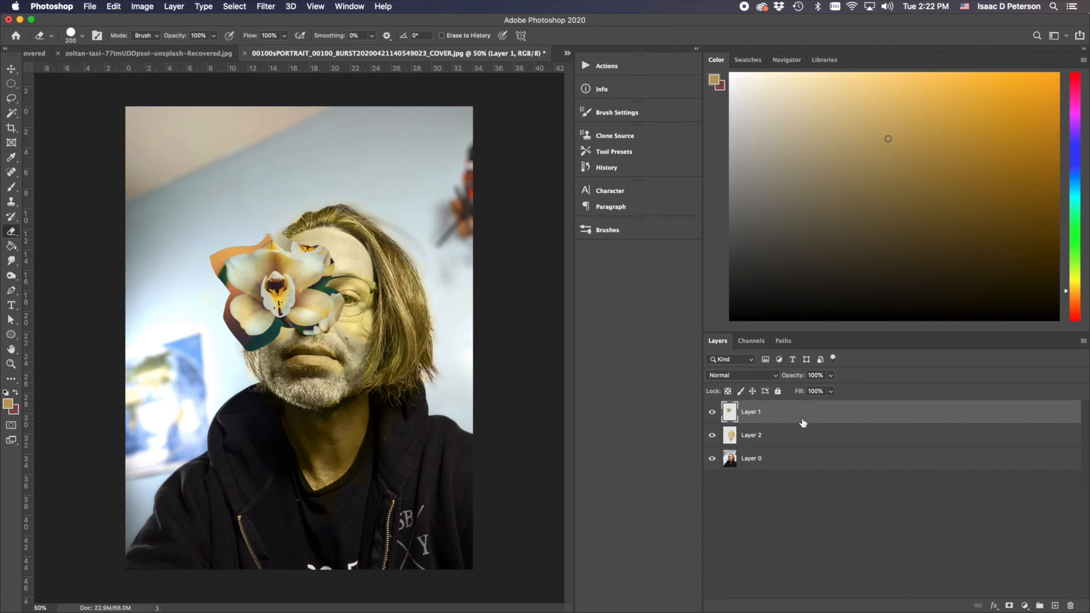
click(1009, 607)
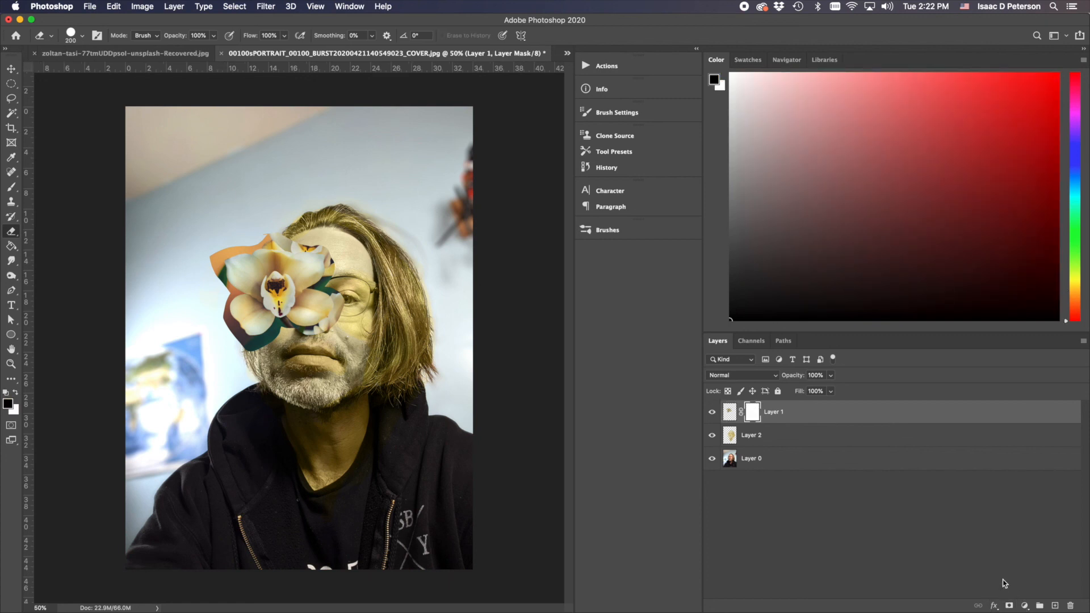
Paint black on the orchid's mask with an 80 px brush at 100% flow to fade its upper and left edges
click(20, 186)
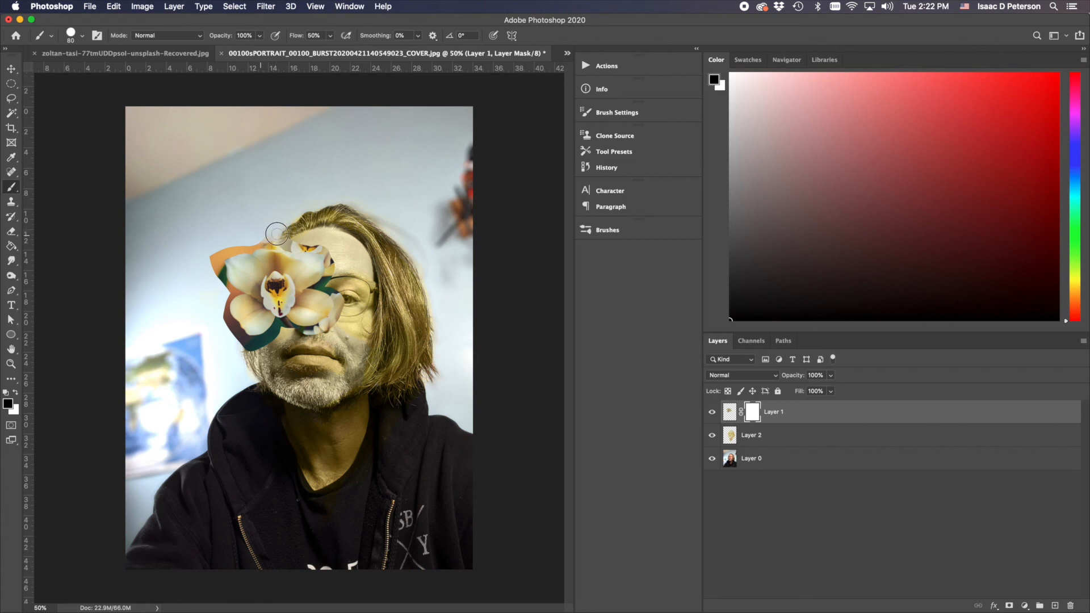
mouse_move(241, 244)
mouse_down()
mouse_move(204, 262)
mouse_move(230, 246)
mouse_move(296, 240)
mouse_move(203, 259)
mouse_move(271, 234)
mouse_up()
click(330, 36)
drag(329, 50, 357, 49)
click(276, 226)
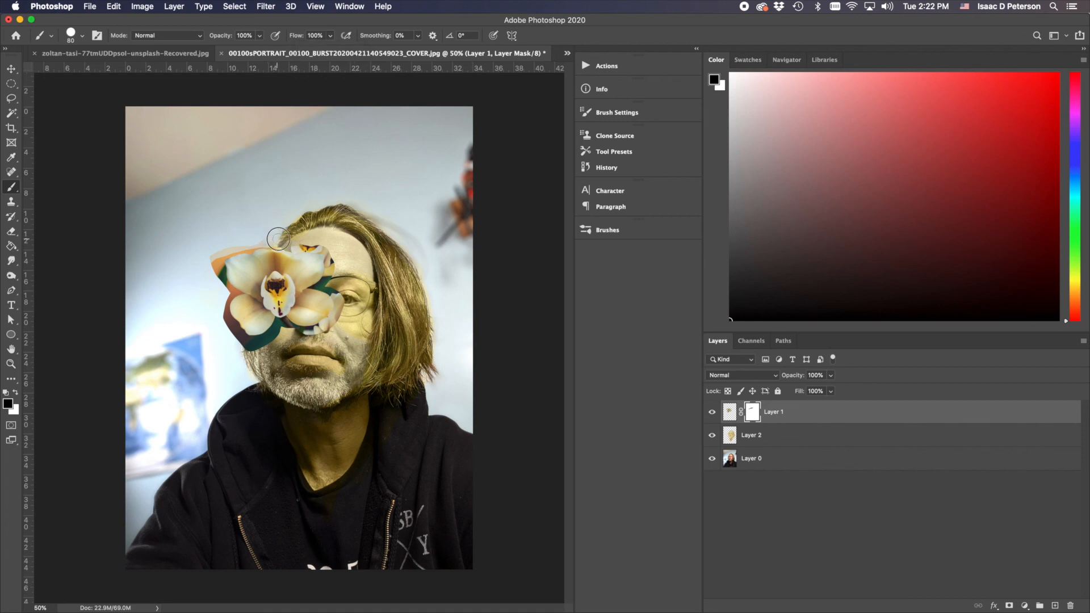
mouse_move(266, 236)
mouse_down()
mouse_move(215, 250)
mouse_move(301, 233)
mouse_move(281, 230)
mouse_move(326, 246)
mouse_move(335, 272)
mouse_move(330, 244)
mouse_move(334, 271)
mouse_move(335, 247)
mouse_move(335, 273)
mouse_move(341, 264)
mouse_move(310, 243)
mouse_move(290, 244)
mouse_move(326, 240)
mouse_up()
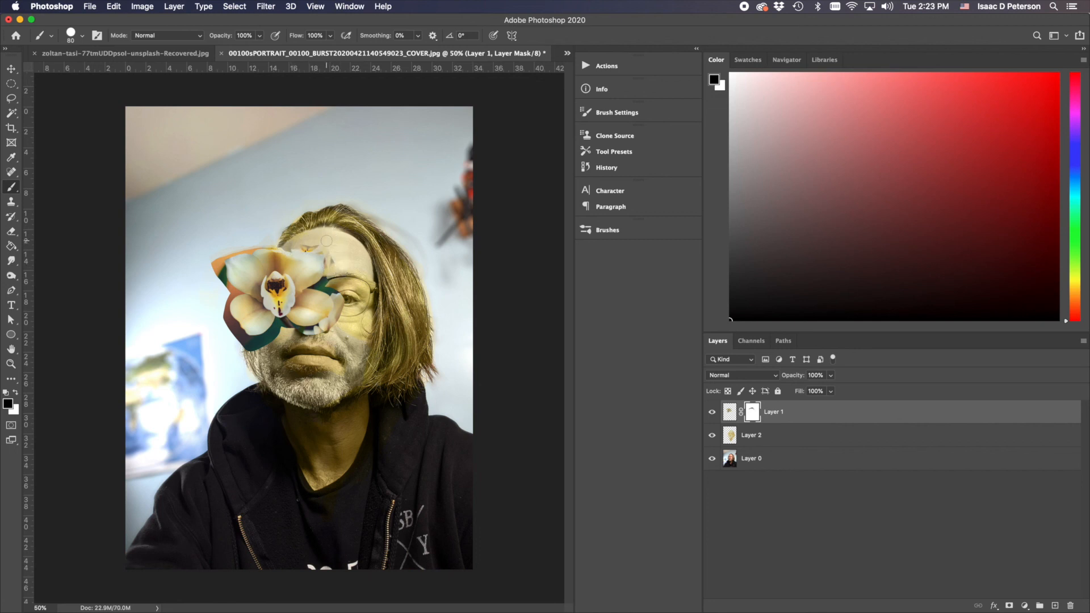
mouse_move(214, 255)
mouse_down()
mouse_move(226, 292)
mouse_move(217, 320)
mouse_move(212, 306)
mouse_move(234, 345)
mouse_move(254, 355)
mouse_move(237, 354)
mouse_move(231, 333)
mouse_move(241, 352)
mouse_move(228, 346)
mouse_move(248, 348)
mouse_move(218, 319)
mouse_move(235, 341)
mouse_up()
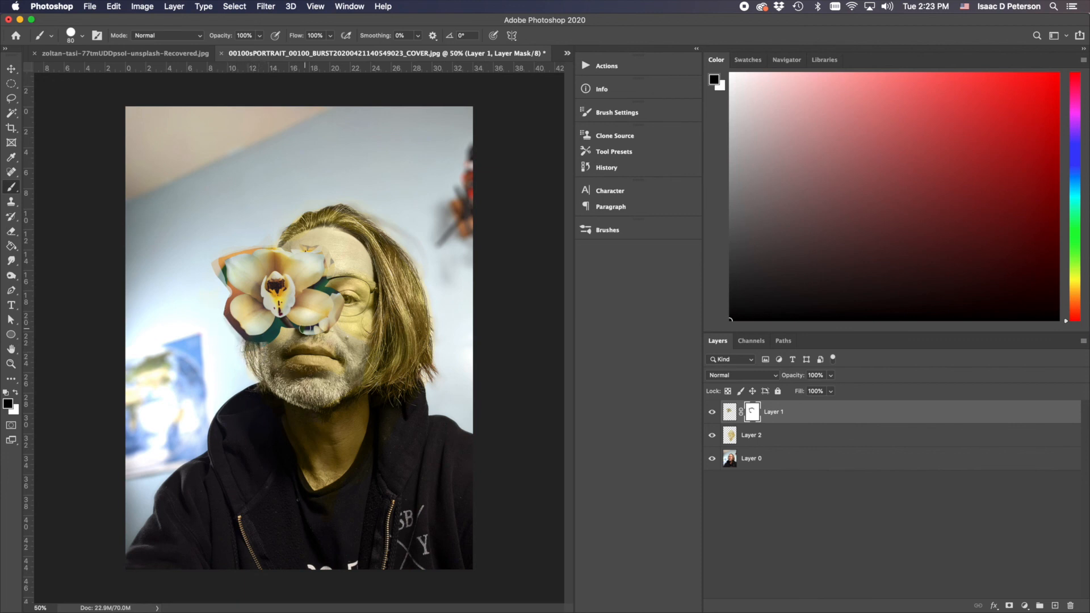
Mask out more of the background fringe along the orchid's lower left edge
scroll(307, 329, up, 6)
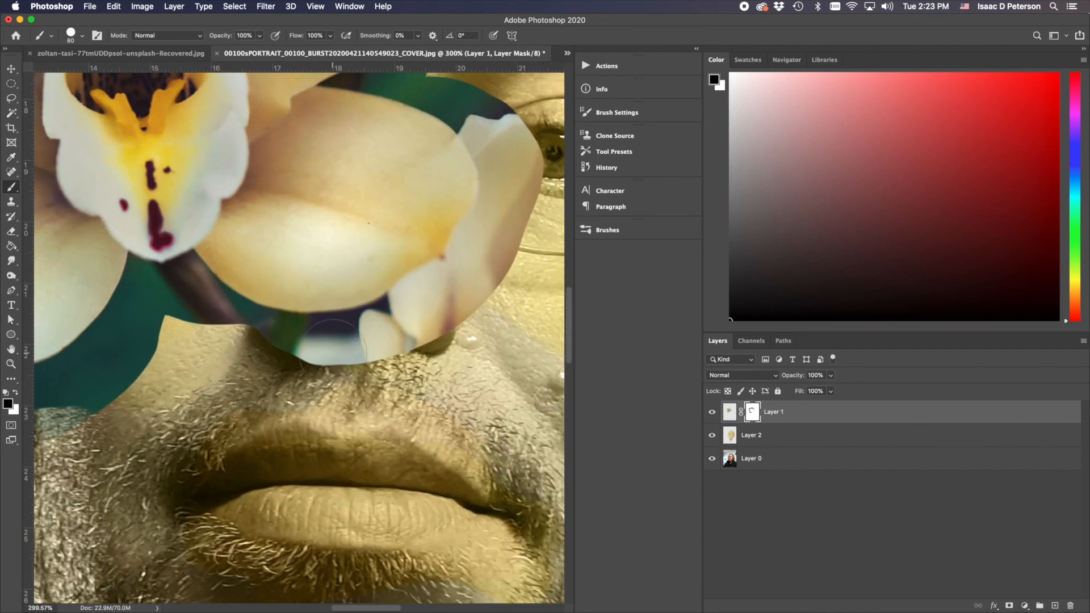
scroll(308, 329, down, 4)
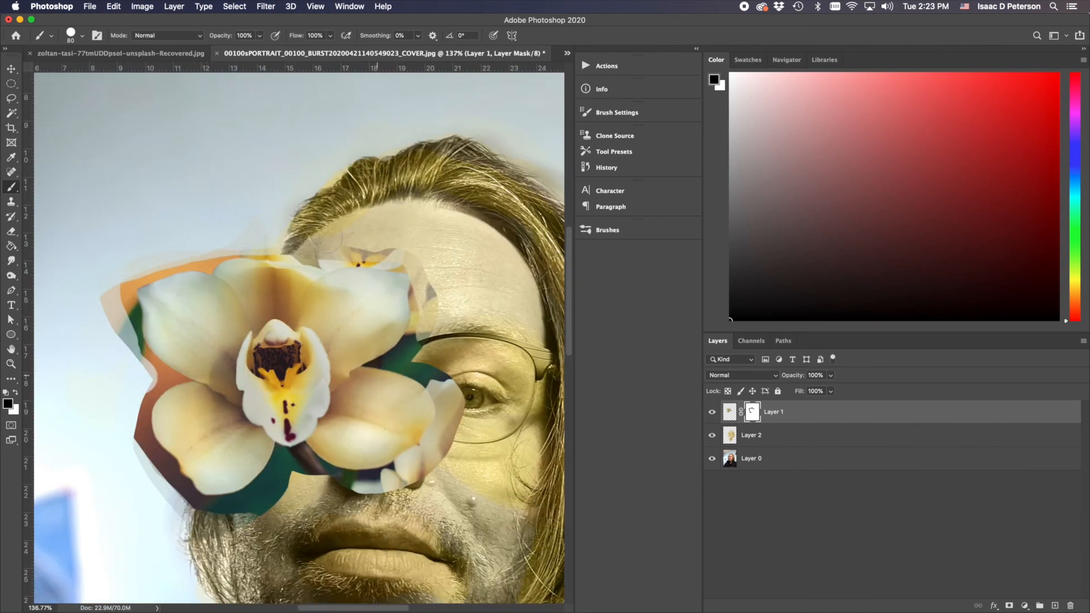
scroll(300, 338, up, 5)
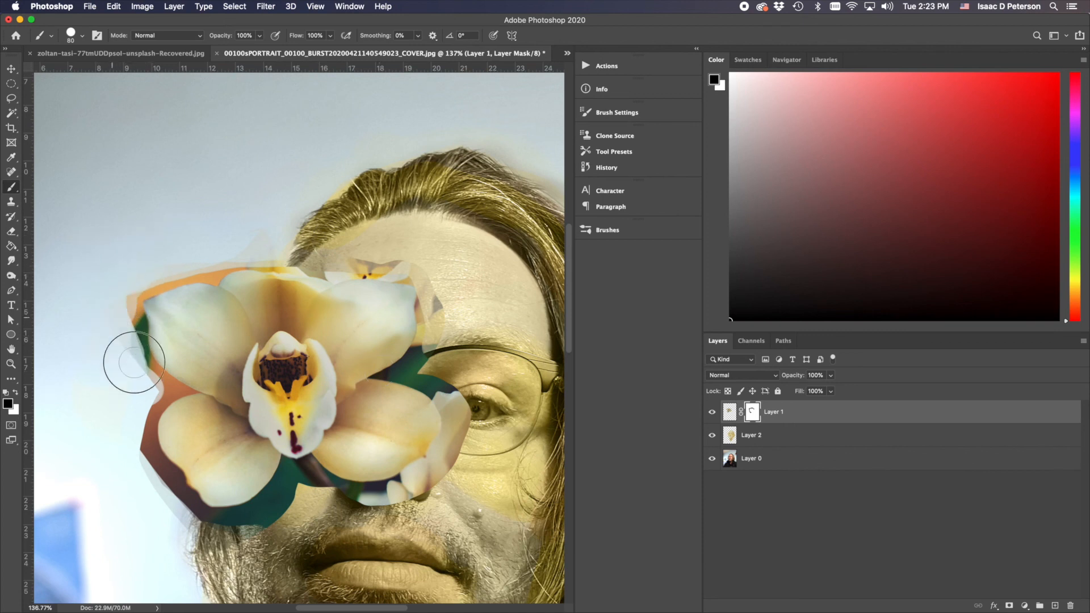
mouse_move(139, 414)
mouse_down()
mouse_move(132, 450)
mouse_move(125, 439)
mouse_move(154, 506)
mouse_up()
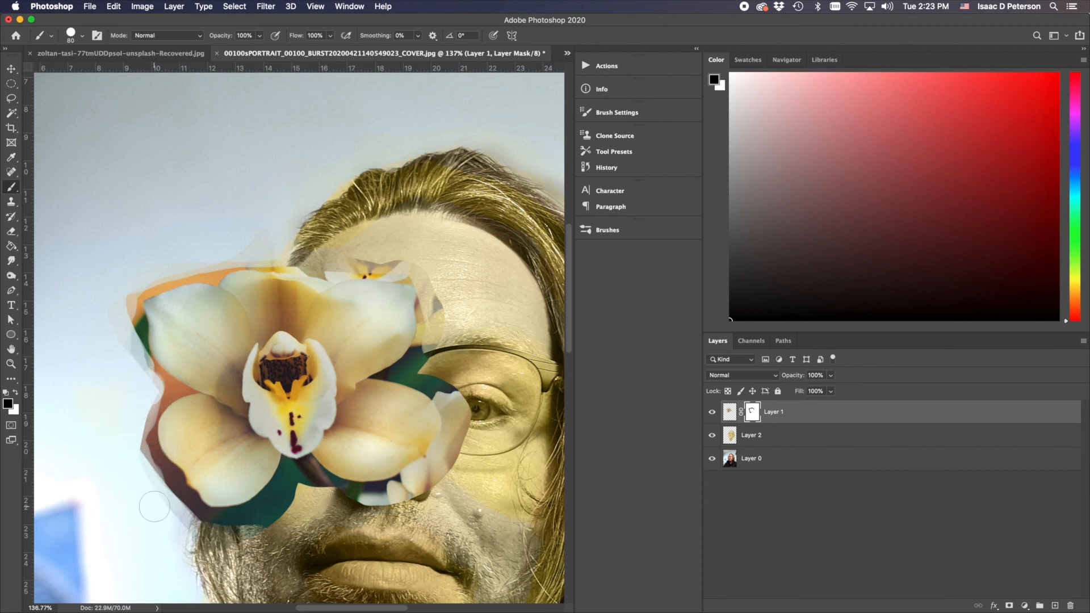
Choose the Soft Round Pressure Opacity brush and mask the fringe at the orchid's upper left tip
click(356, 6)
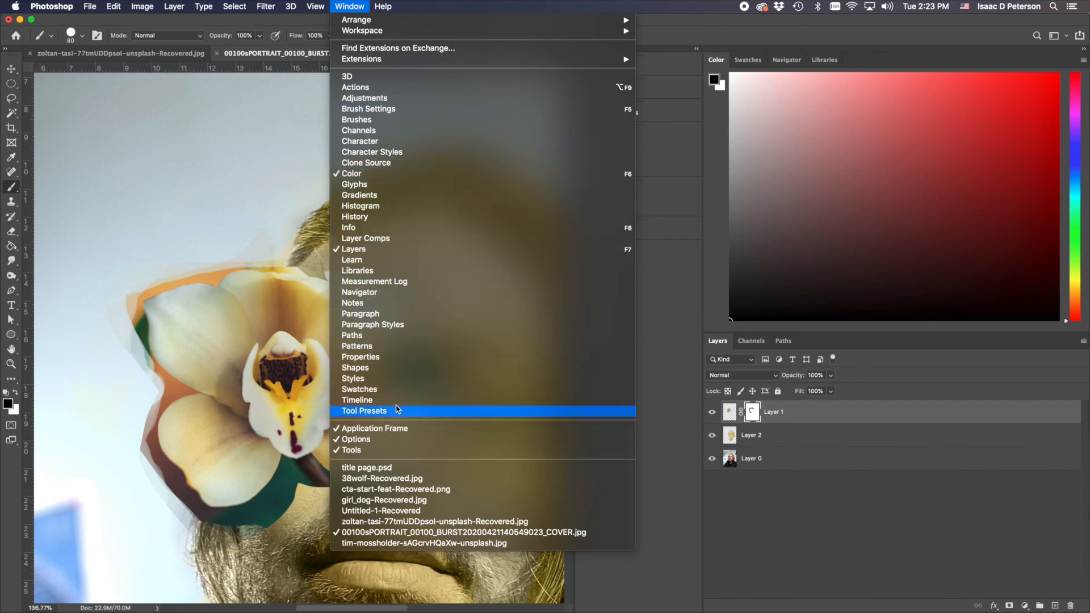
click(380, 120)
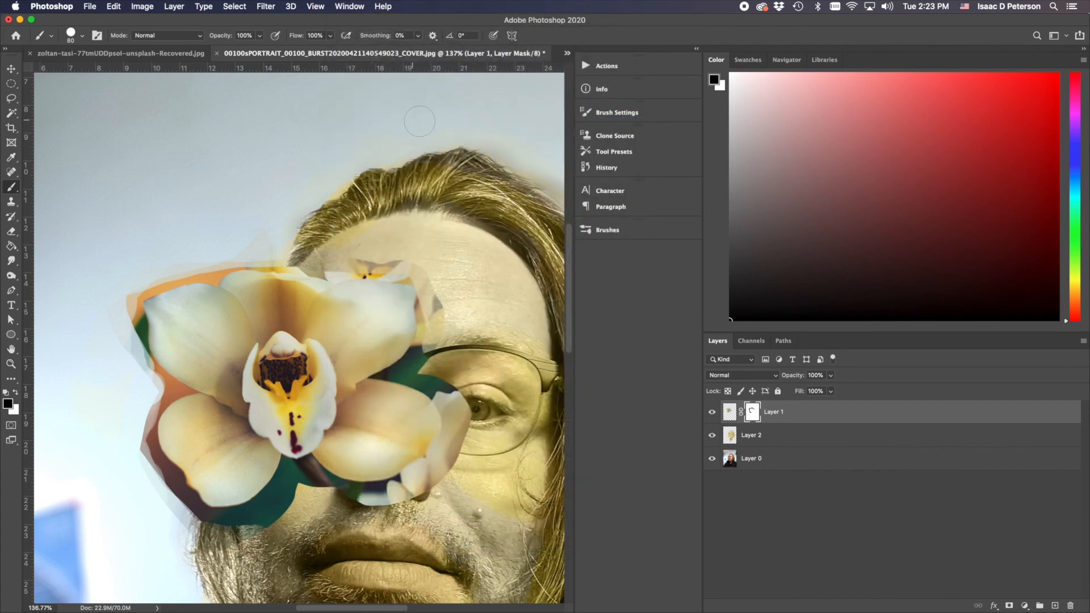
click(440, 335)
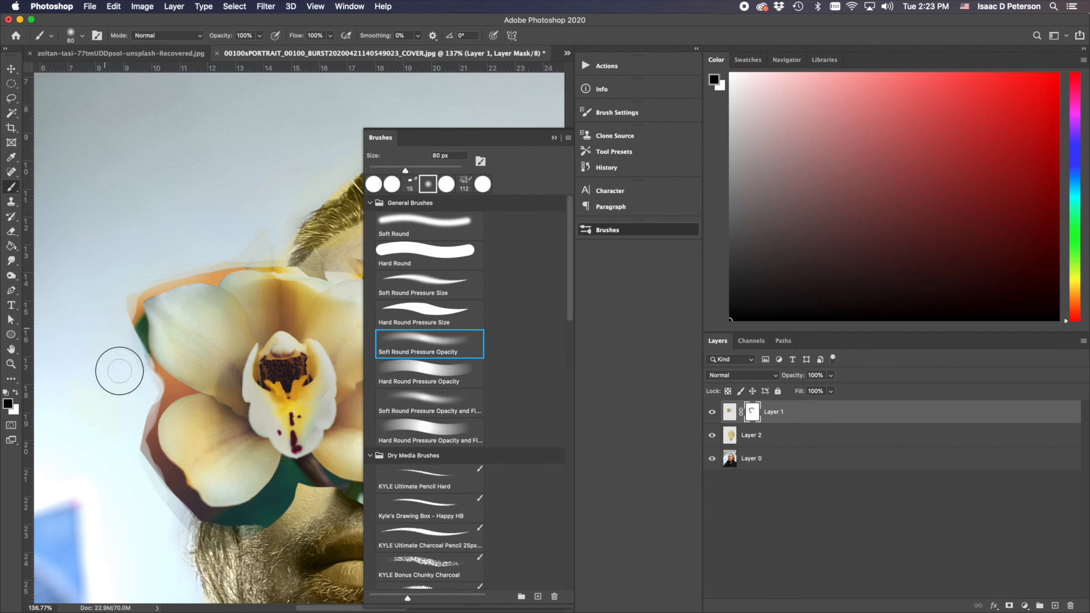
drag(124, 305, 123, 292)
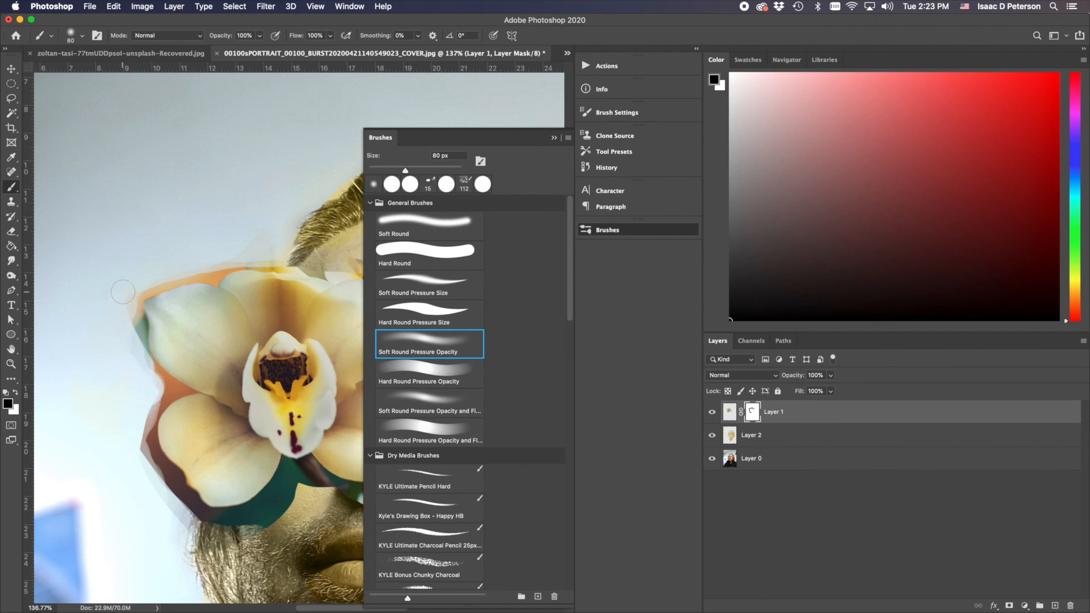
Use the Hard Round Pressure Size brush to mask away the fringe along the orchid's left, top and right edges
click(429, 309)
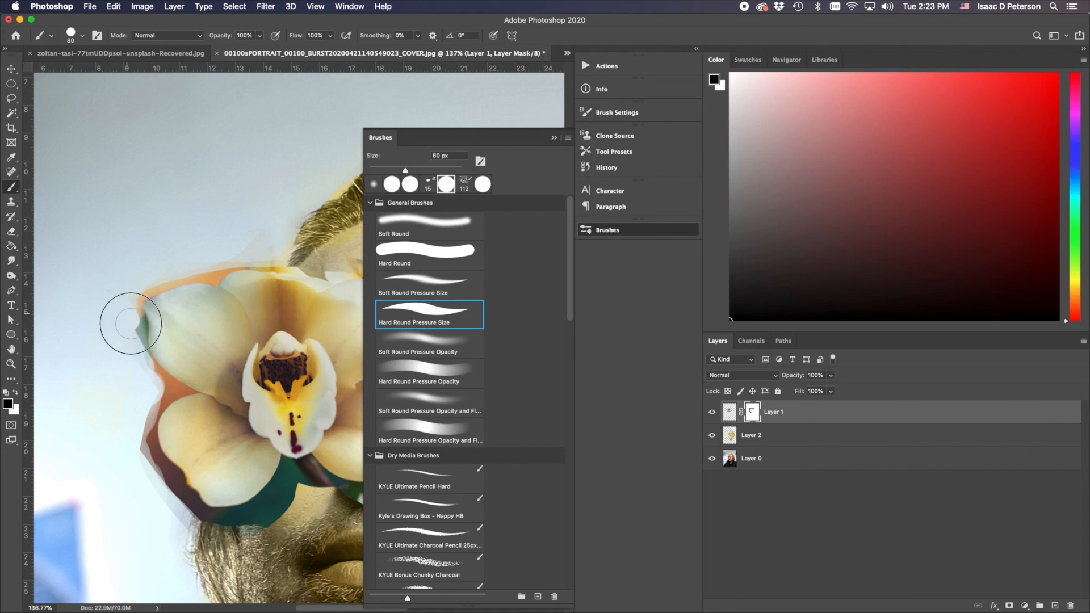
drag(130, 324, 132, 363)
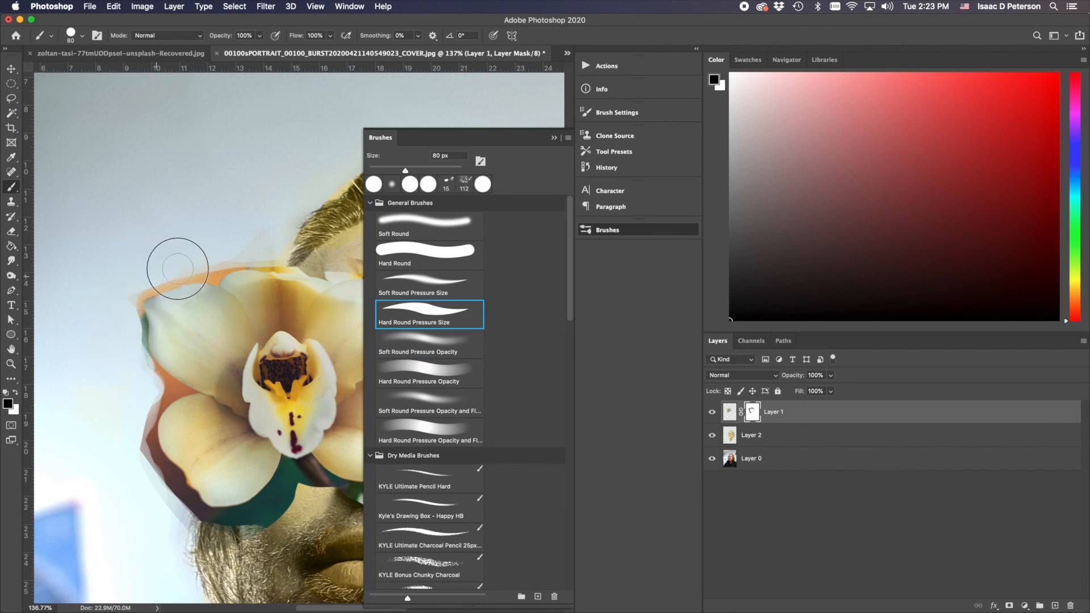
mouse_move(173, 274)
mouse_down()
mouse_move(209, 253)
mouse_move(236, 259)
mouse_up()
mouse_move(268, 258)
mouse_down()
mouse_move(304, 245)
mouse_move(243, 241)
mouse_move(274, 203)
mouse_up()
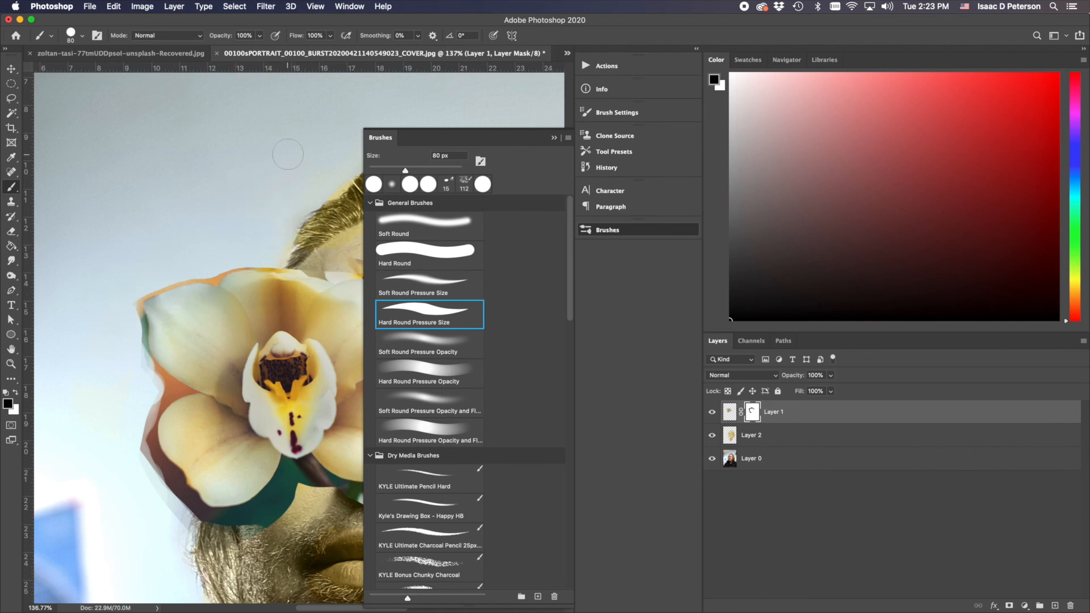
mouse_move(128, 434)
mouse_down()
mouse_move(146, 469)
mouse_move(115, 414)
mouse_move(131, 436)
mouse_up()
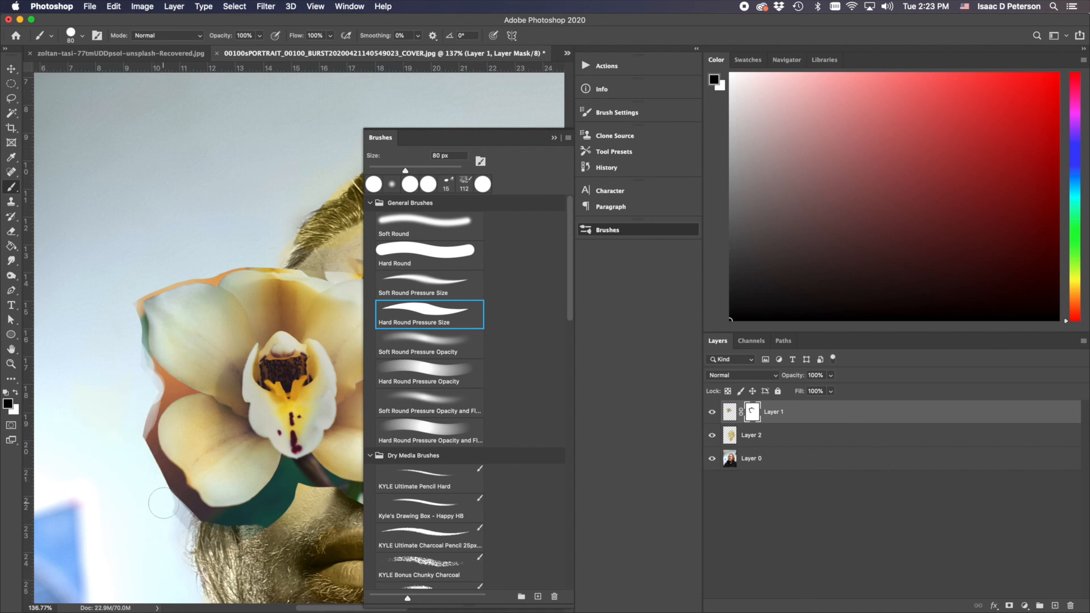
click(554, 137)
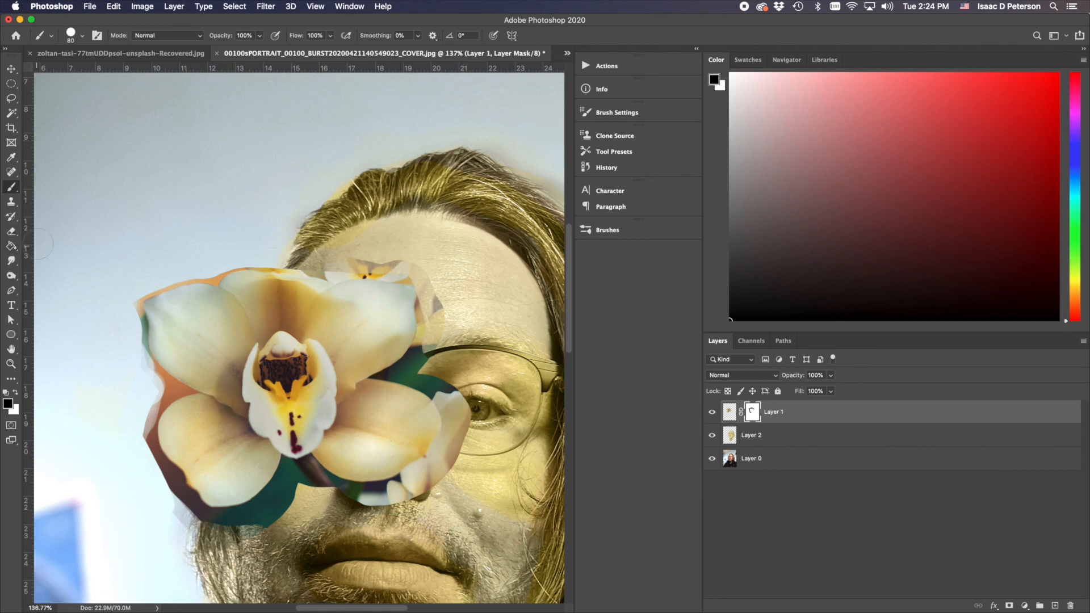
mouse_move(438, 372)
mouse_down()
mouse_move(446, 437)
mouse_move(420, 471)
mouse_move(349, 501)
mouse_move(423, 479)
mouse_move(372, 503)
mouse_move(435, 470)
mouse_move(455, 419)
mouse_move(462, 437)
mouse_move(446, 497)
mouse_move(412, 364)
mouse_move(438, 309)
mouse_up()
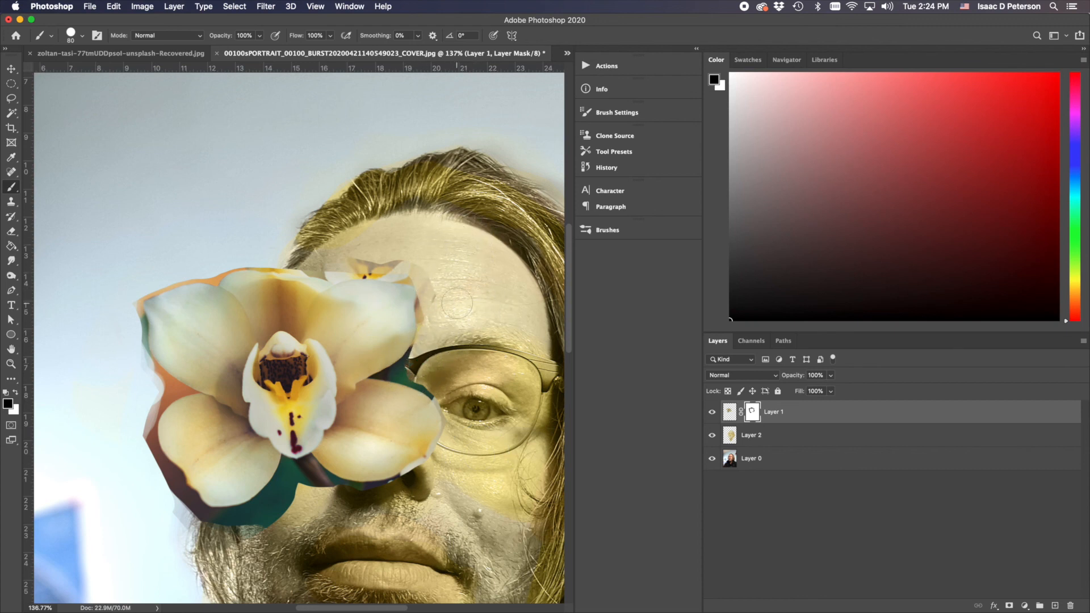
On Layer 2, sample the dark green beside the orchid's petals, hide the orchid layer and paint both irises with it
click(764, 436)
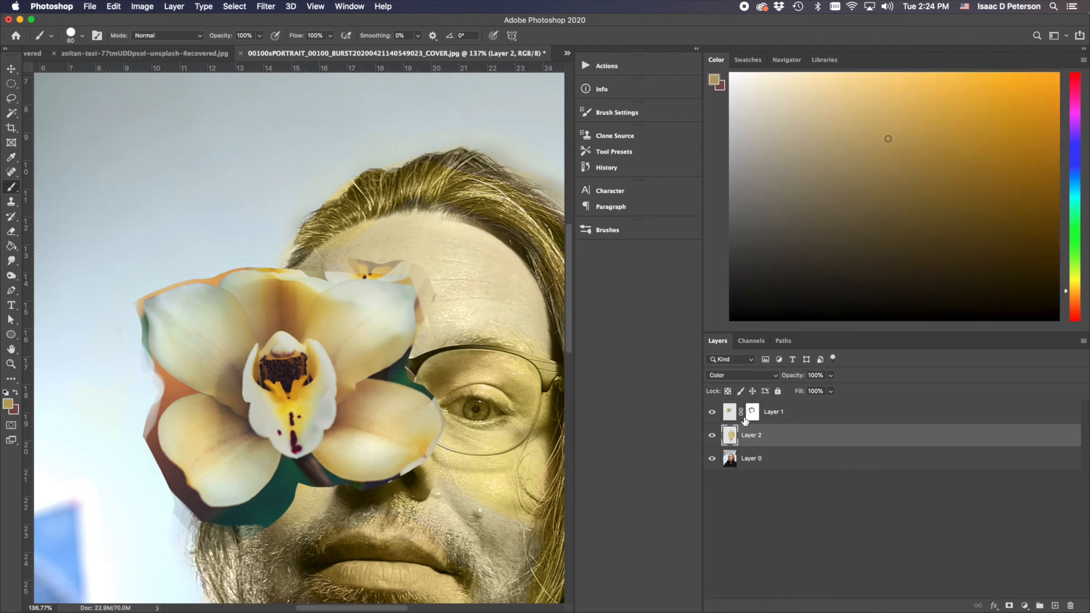
click(712, 413)
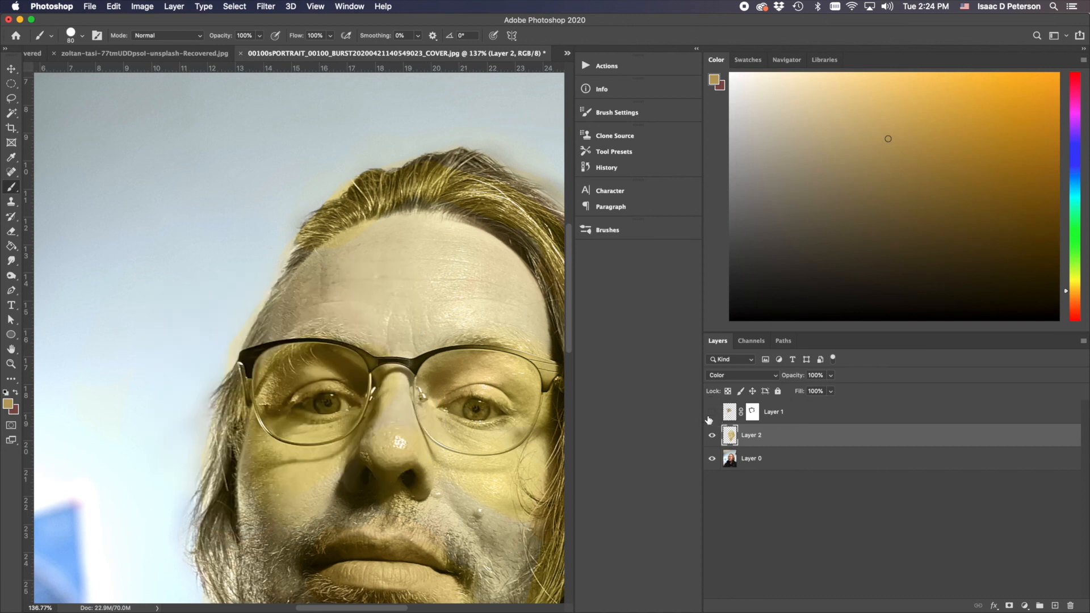
click(712, 412)
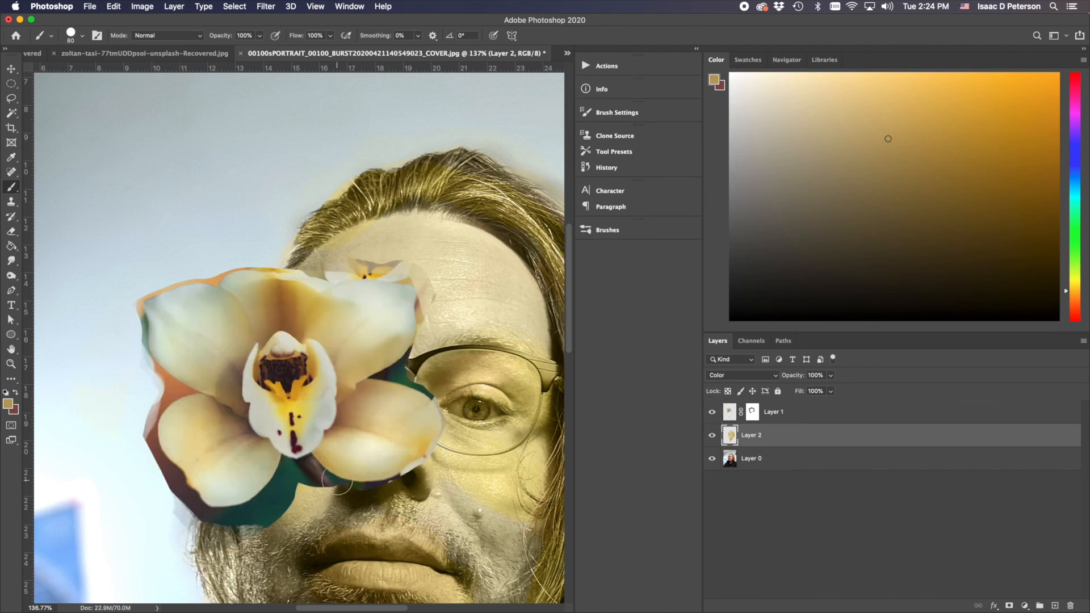
alt+click(287, 474)
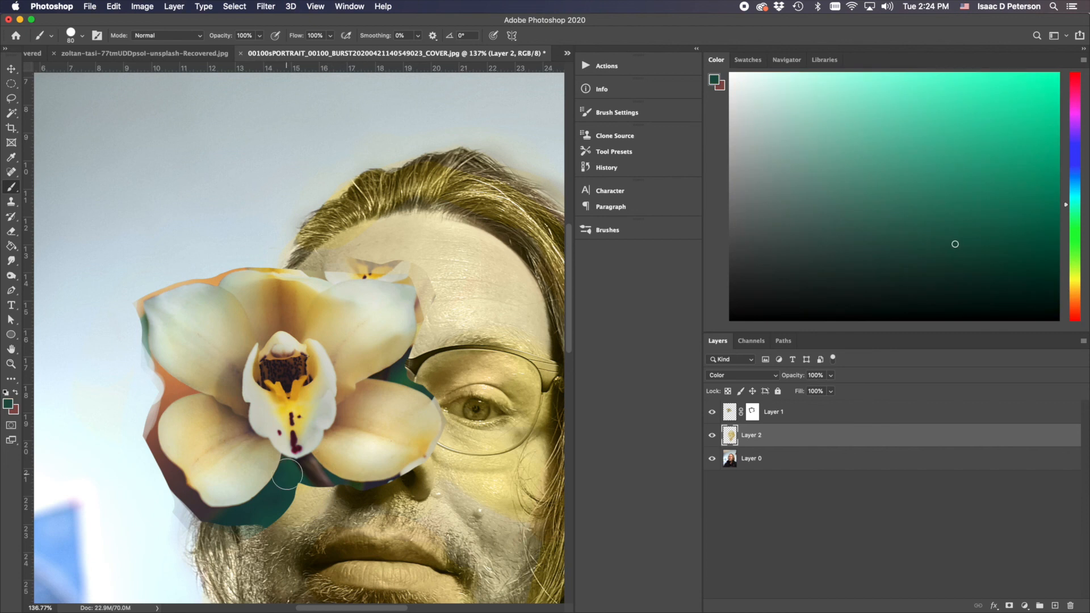
click(712, 412)
mouse_move(325, 401)
mouse_down()
mouse_move(332, 393)
mouse_move(318, 405)
mouse_move(335, 397)
mouse_move(326, 403)
mouse_up()
drag(479, 408, 477, 408)
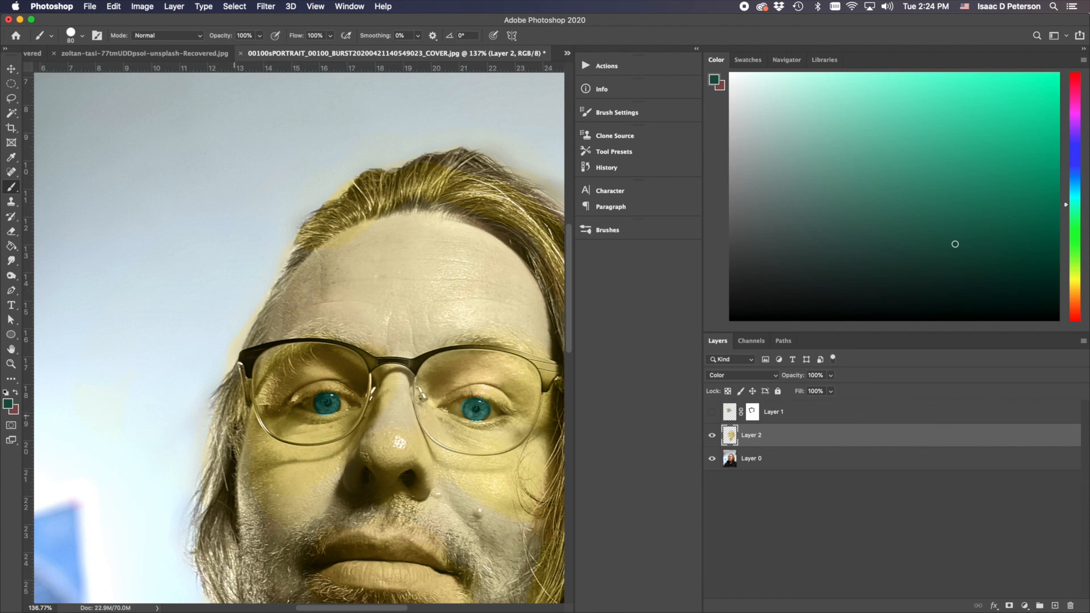
Show the orchid layer again and set up the Gradient tool with the radial gradient style
click(712, 412)
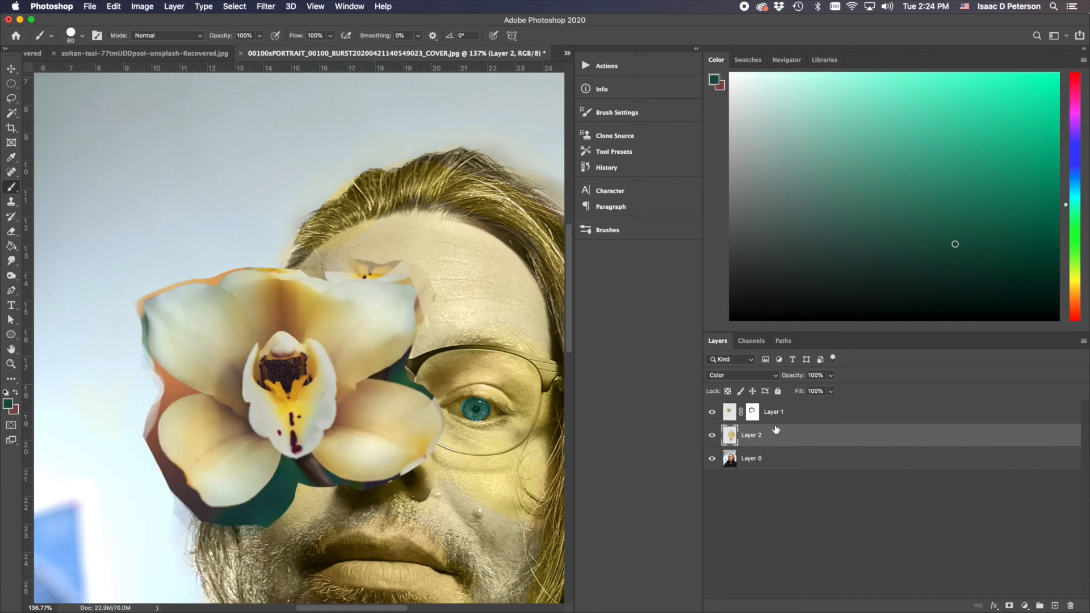
click(11, 246)
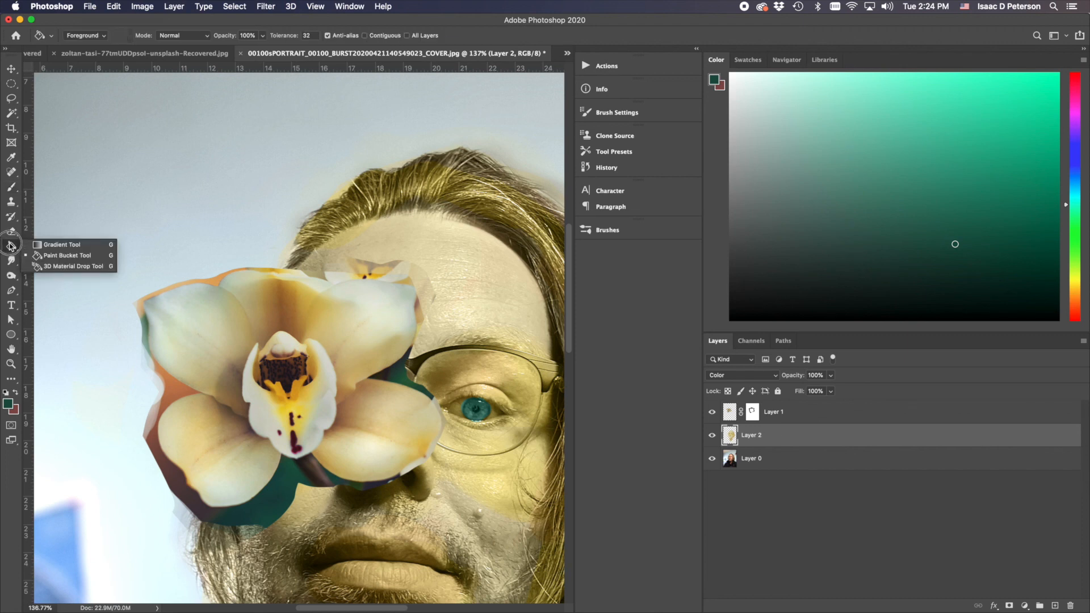
click(69, 248)
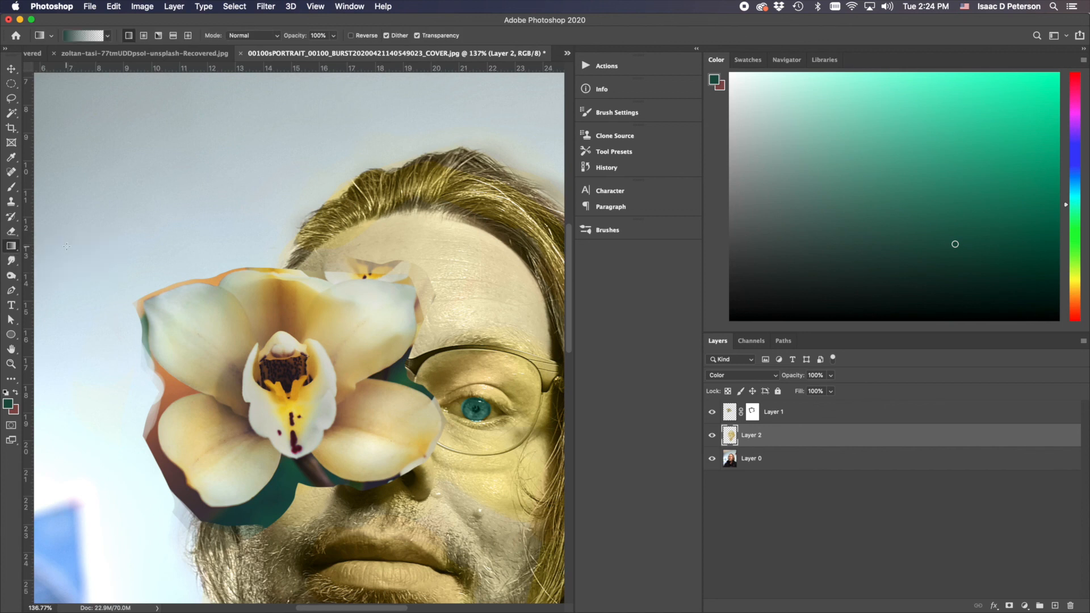
click(106, 36)
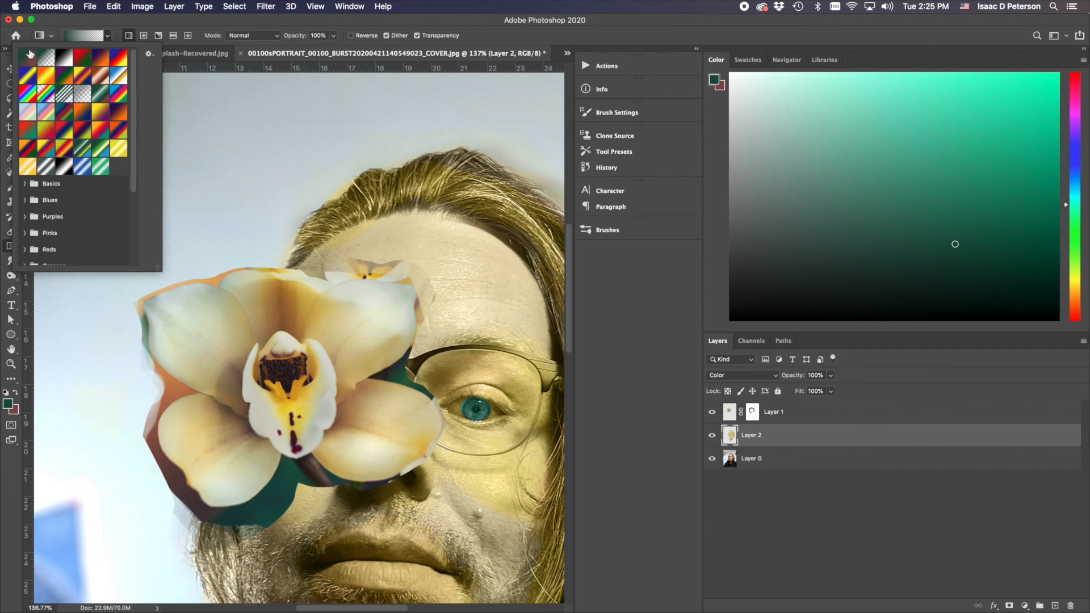
click(97, 17)
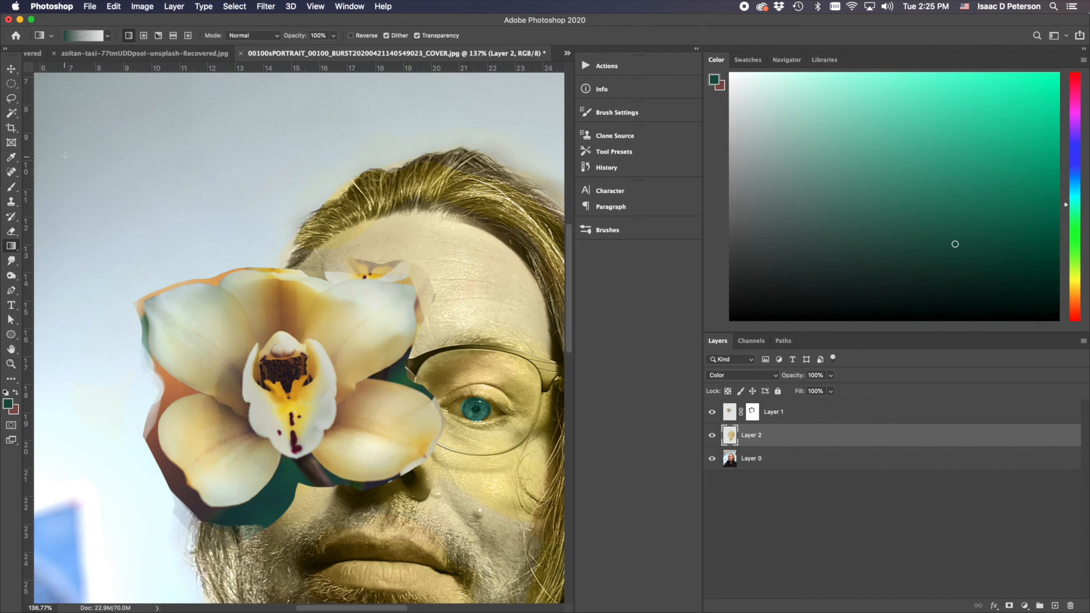
click(145, 35)
Reset the foreground and background colours to the default black and white
click(8, 404)
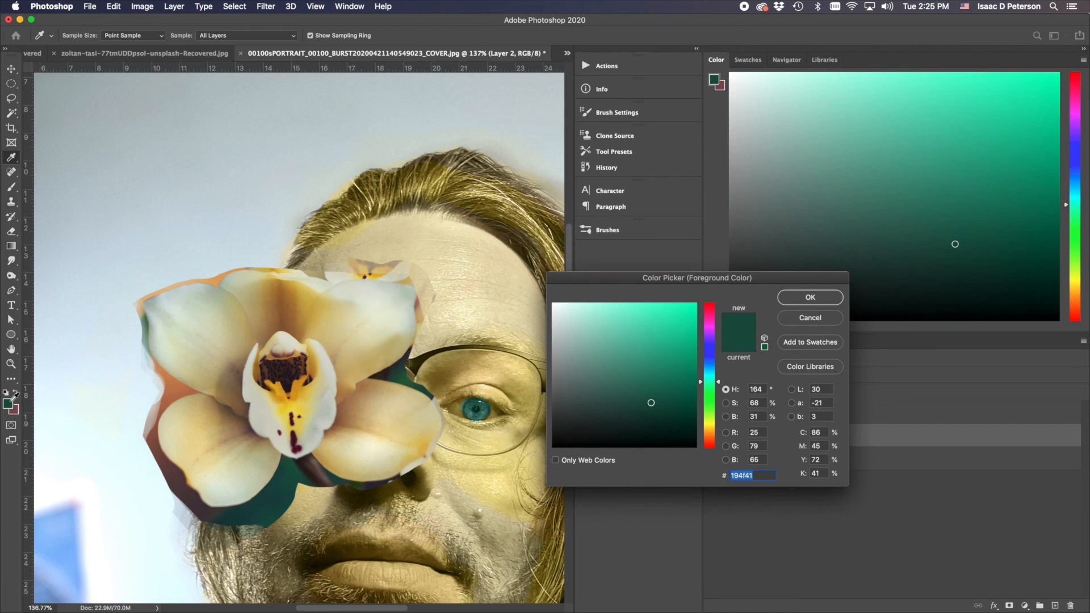
click(810, 318)
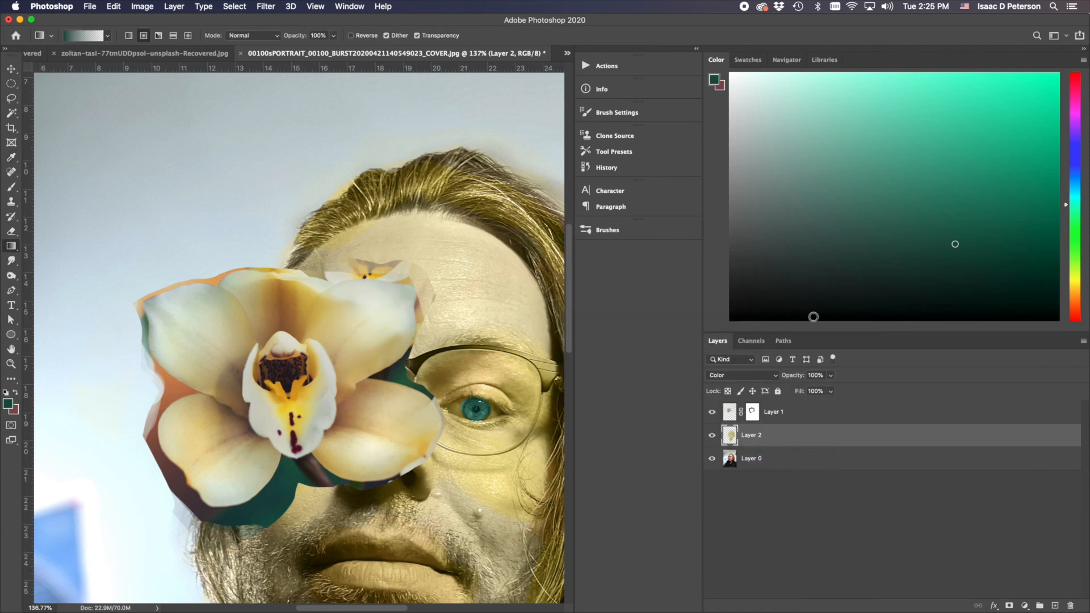
click(6, 394)
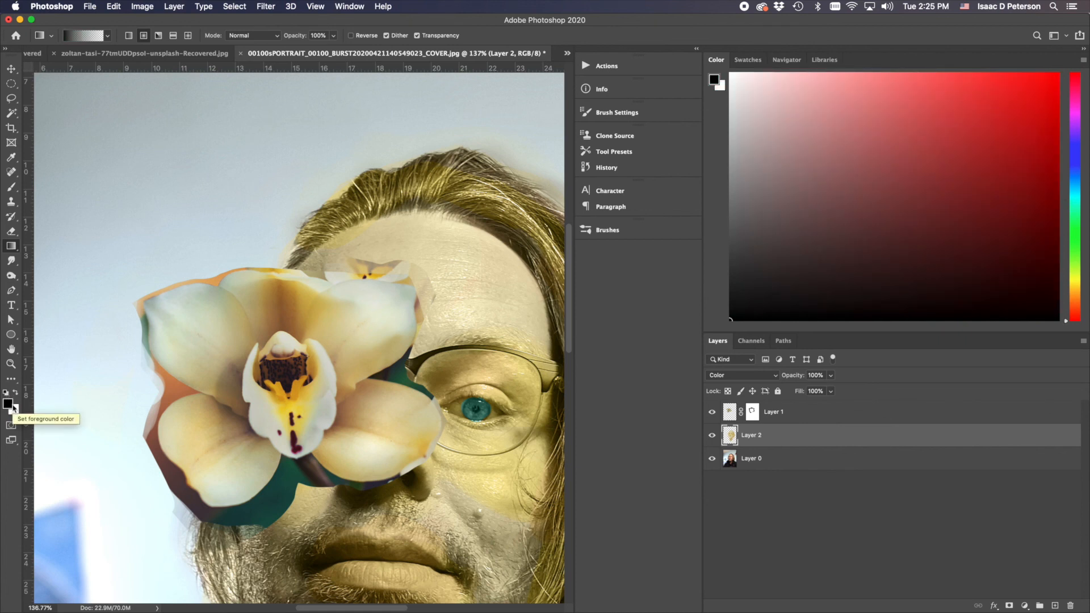
Choose the foreground-to-transparent gradient from the Basics presets, with black as the foreground colour
click(110, 36)
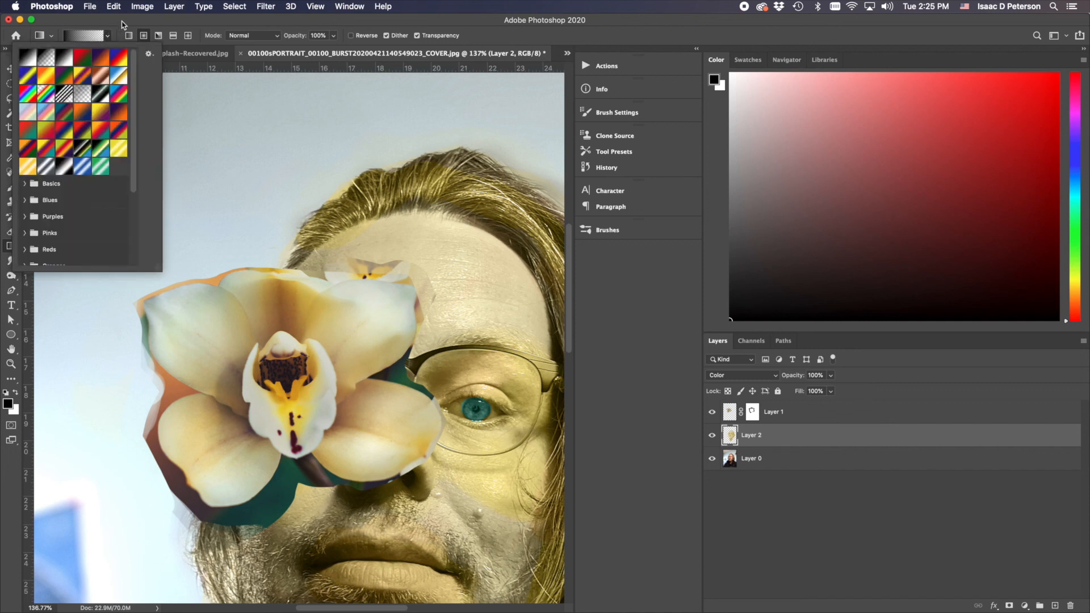
drag(137, 104, 139, 57)
click(29, 183)
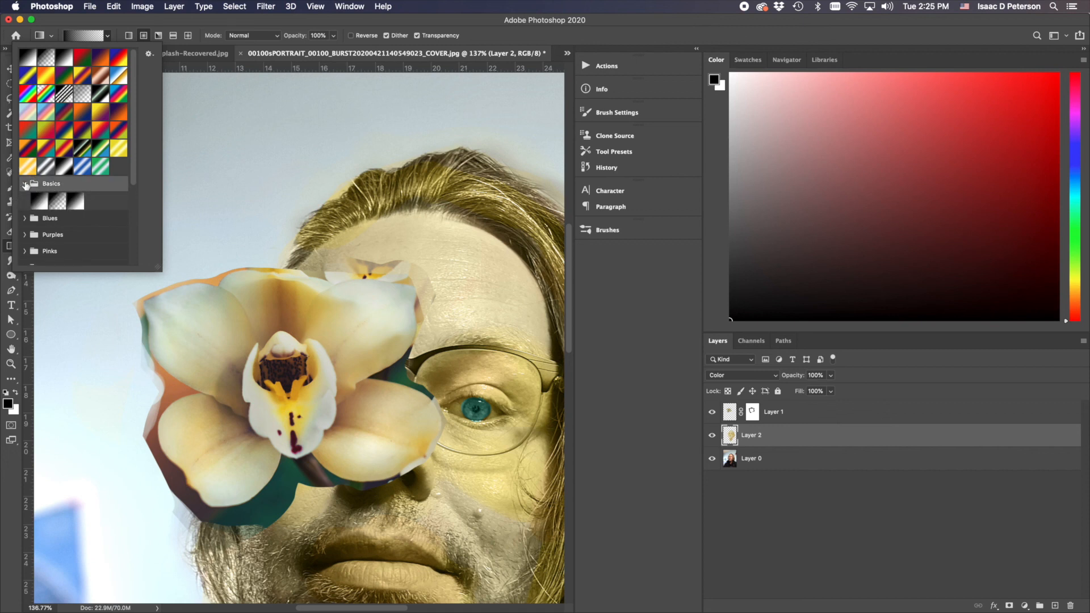
click(25, 184)
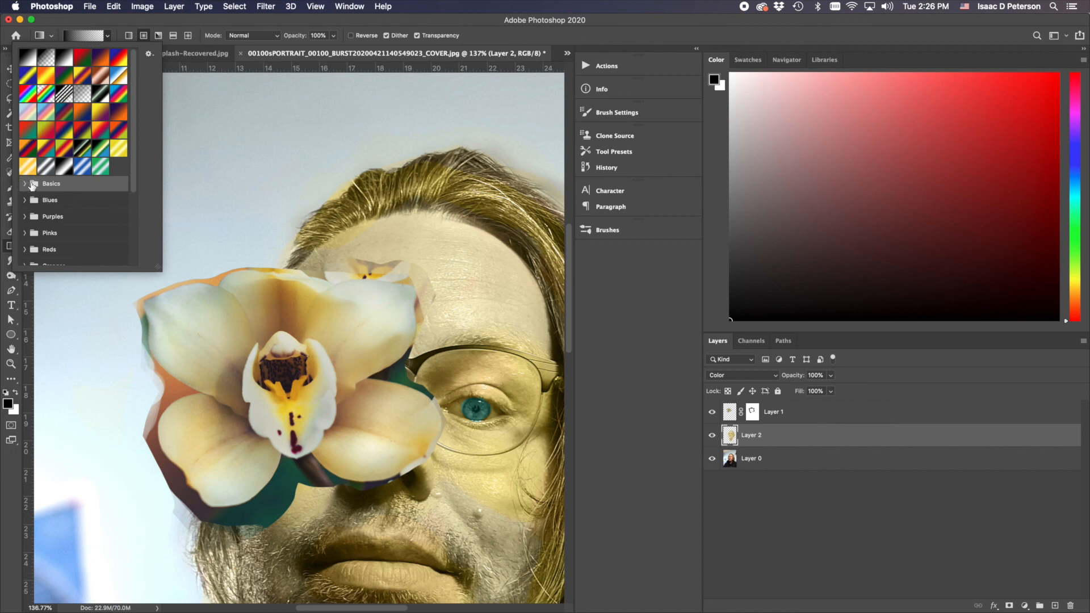
click(26, 184)
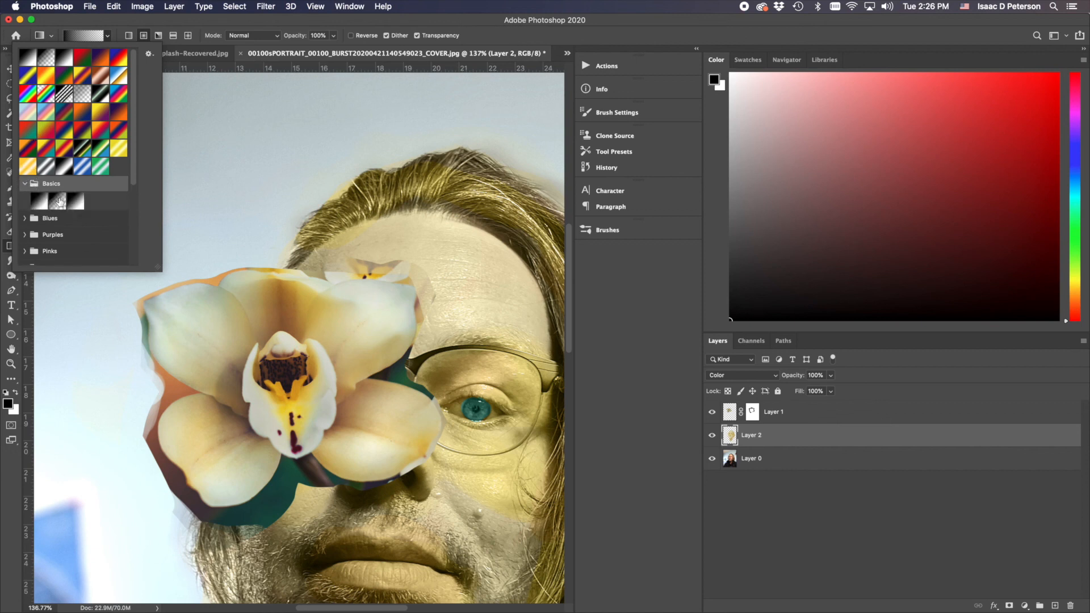
click(56, 202)
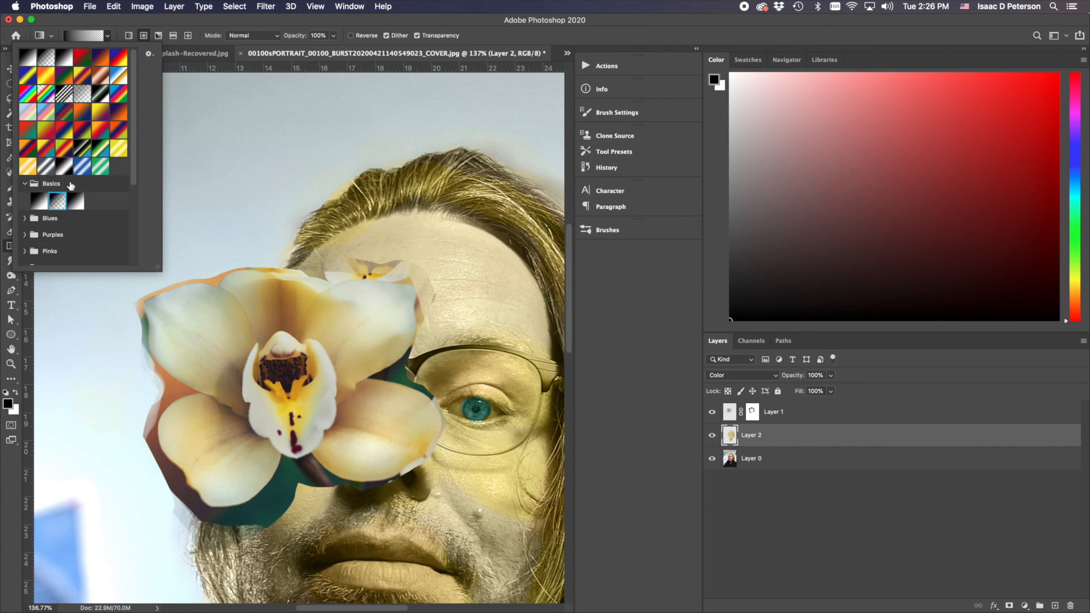
click(26, 185)
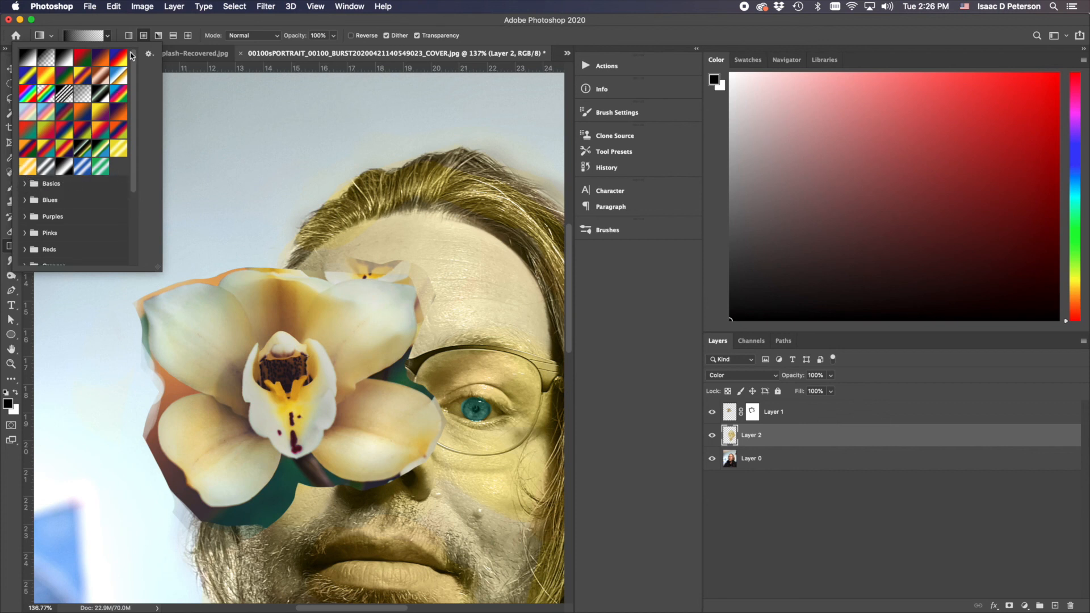
click(115, 20)
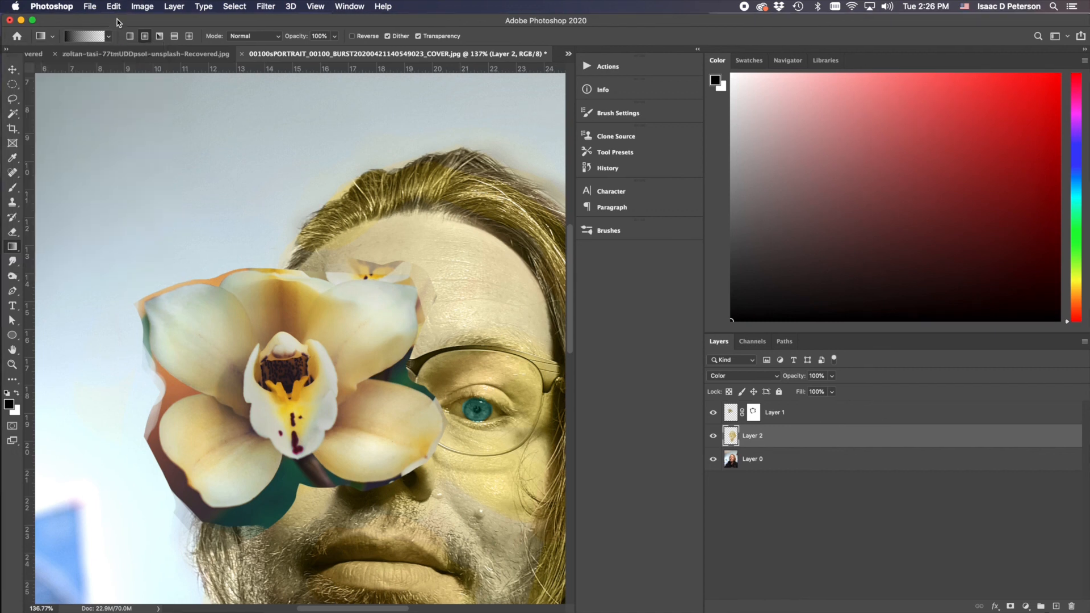
click(17, 394)
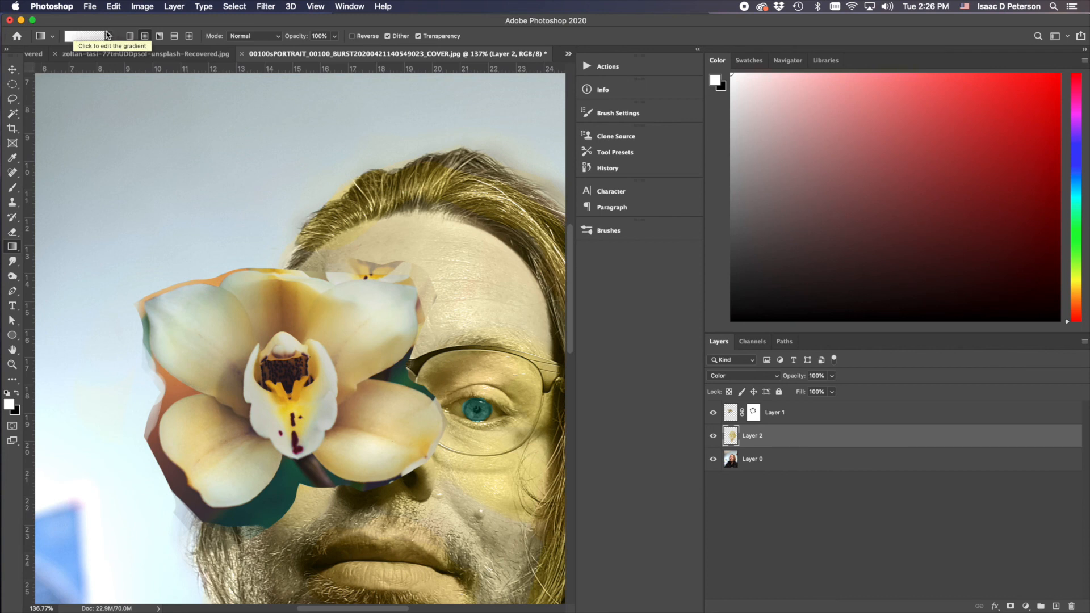
click(18, 392)
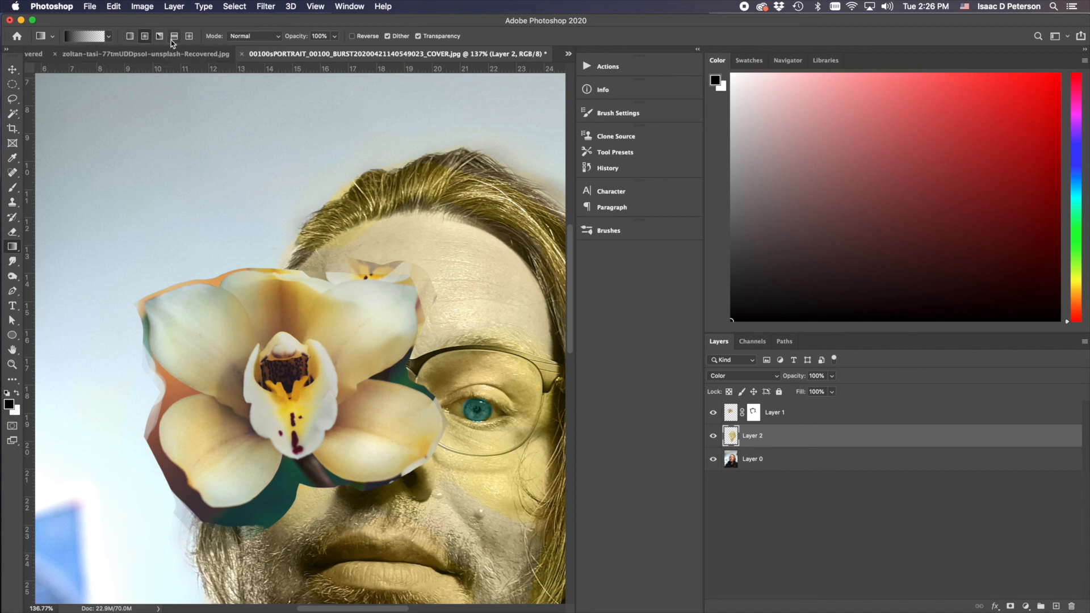
On Layer 1's mask, fade the small bloom above the orchid's upper right petal with a radial gradient, and display the mask alone
click(753, 413)
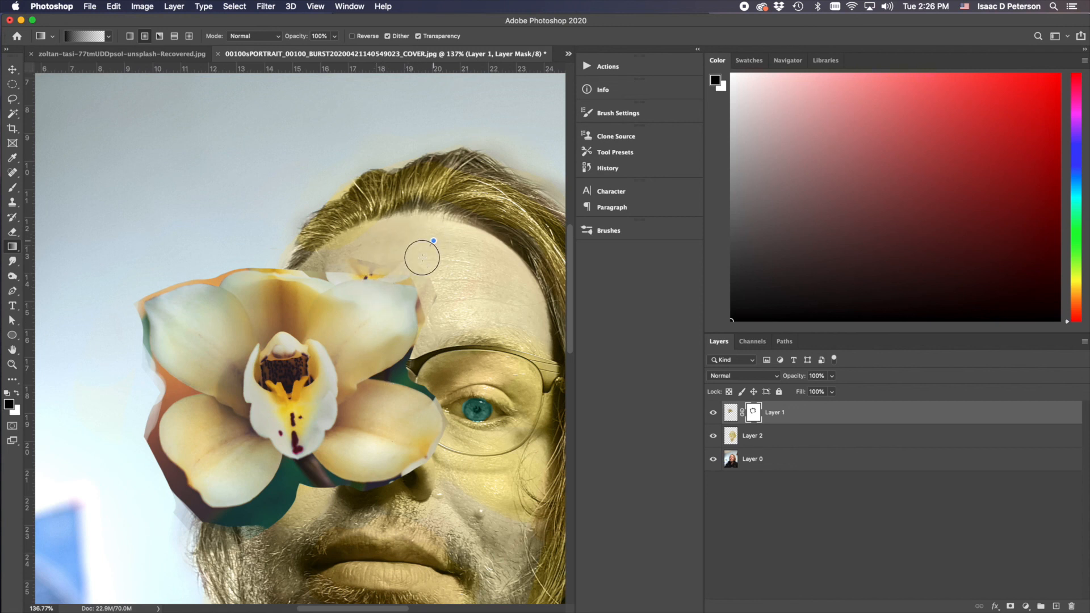
drag(446, 251, 421, 273)
mouse_move(750, 419)
mouse_down()
mouse_move(766, 397)
mouse_move(757, 423)
mouse_up()
super+click(755, 416)
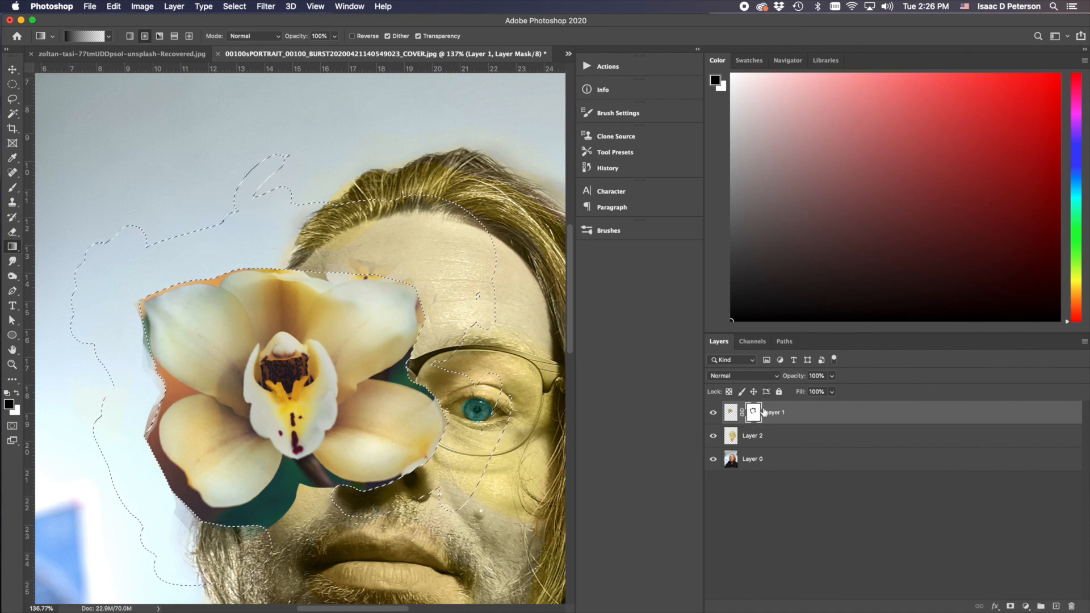
key(super+d)
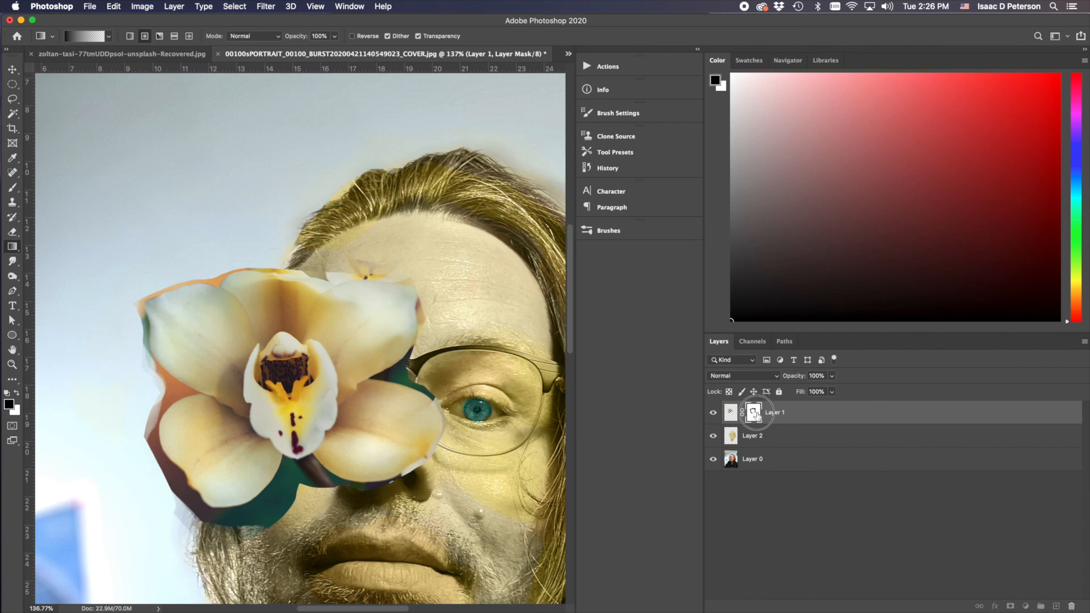
alt+click(755, 414)
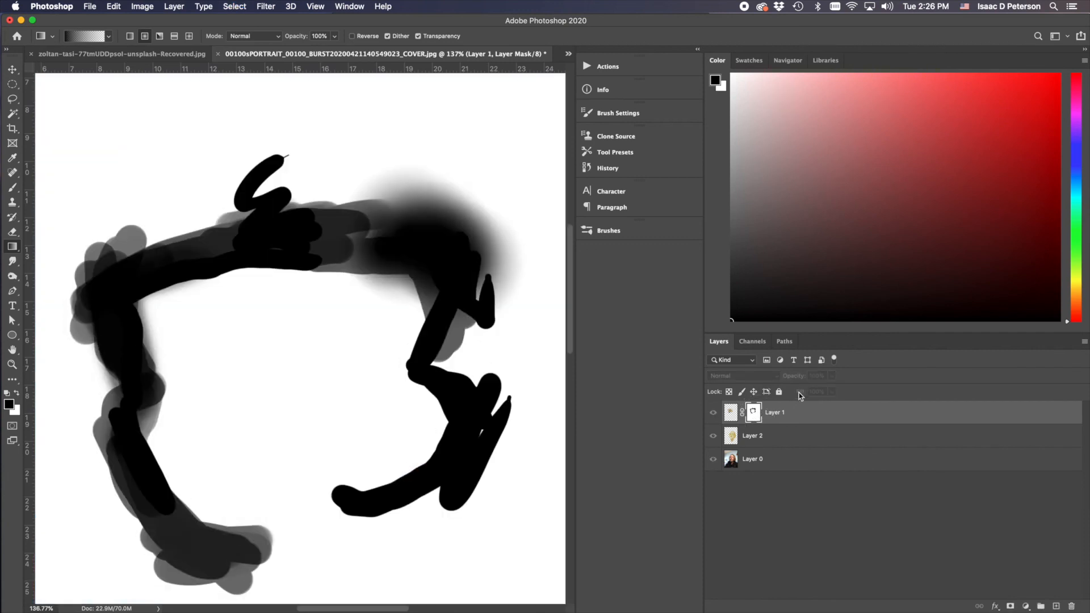
Add overlapping black radial gradients to the mask above its painted strokes, from the upper left across to smaller ones at the upper right
click(367, 165)
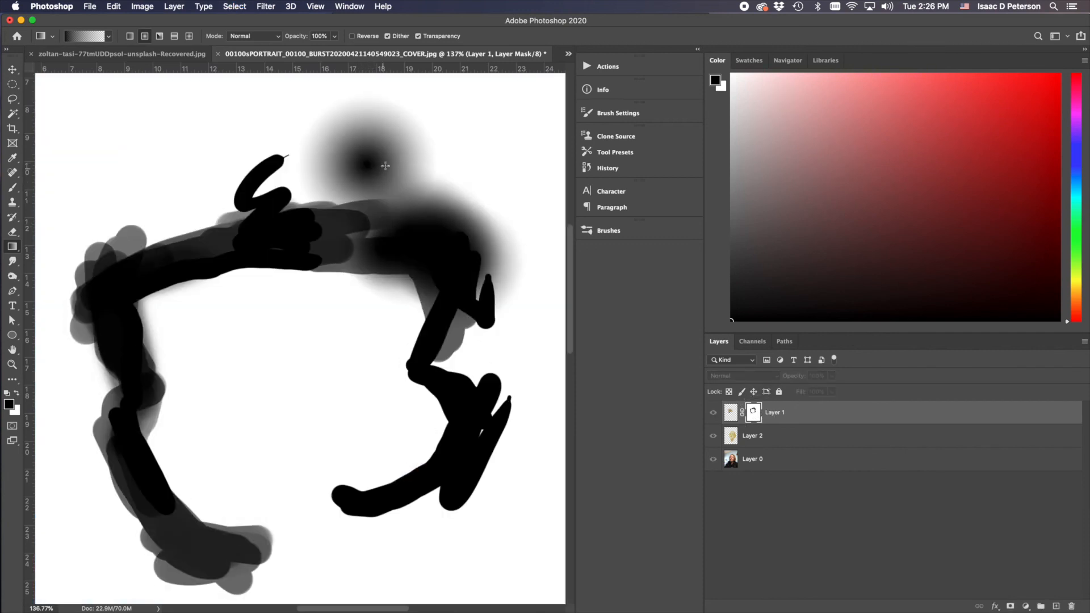
click(350, 171)
click(318, 162)
click(307, 170)
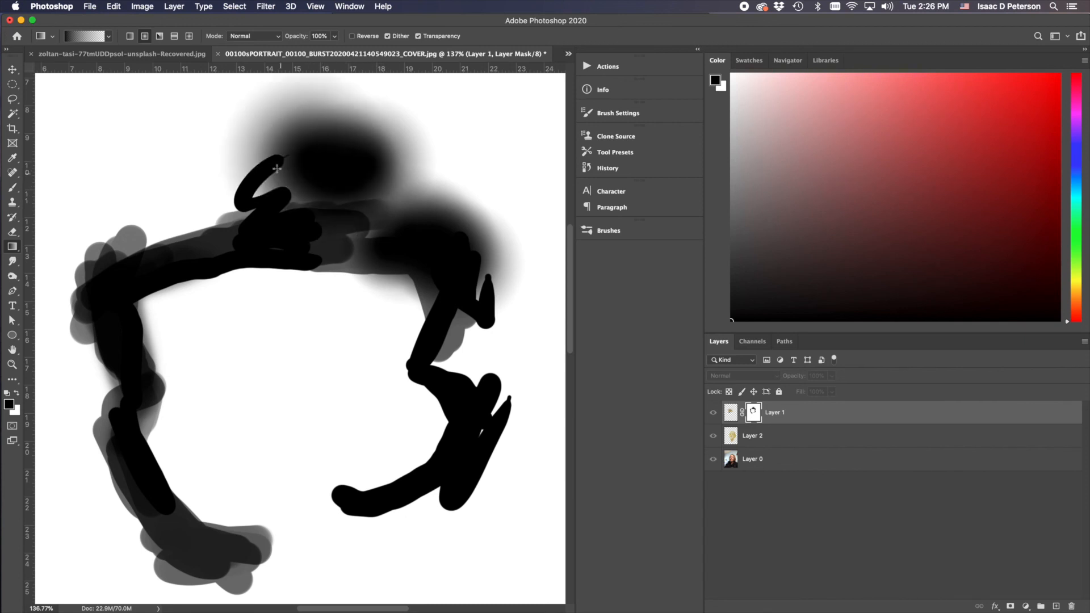
drag(146, 206, 225, 242)
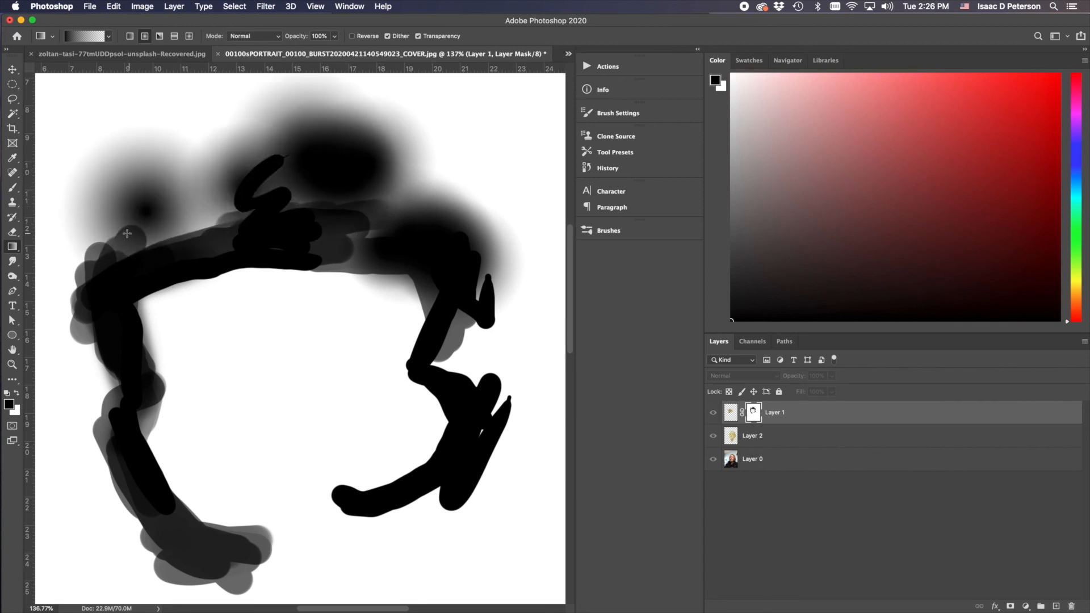
drag(150, 204, 219, 247)
drag(156, 171, 238, 244)
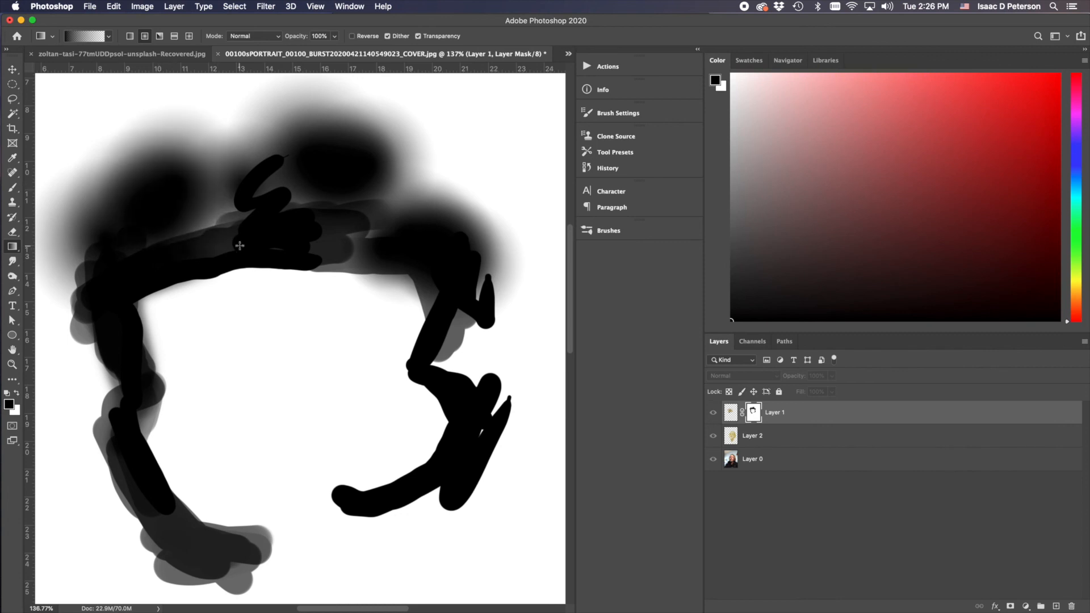
drag(199, 181, 239, 230)
drag(230, 161, 299, 205)
drag(262, 153, 313, 216)
drag(440, 171, 489, 135)
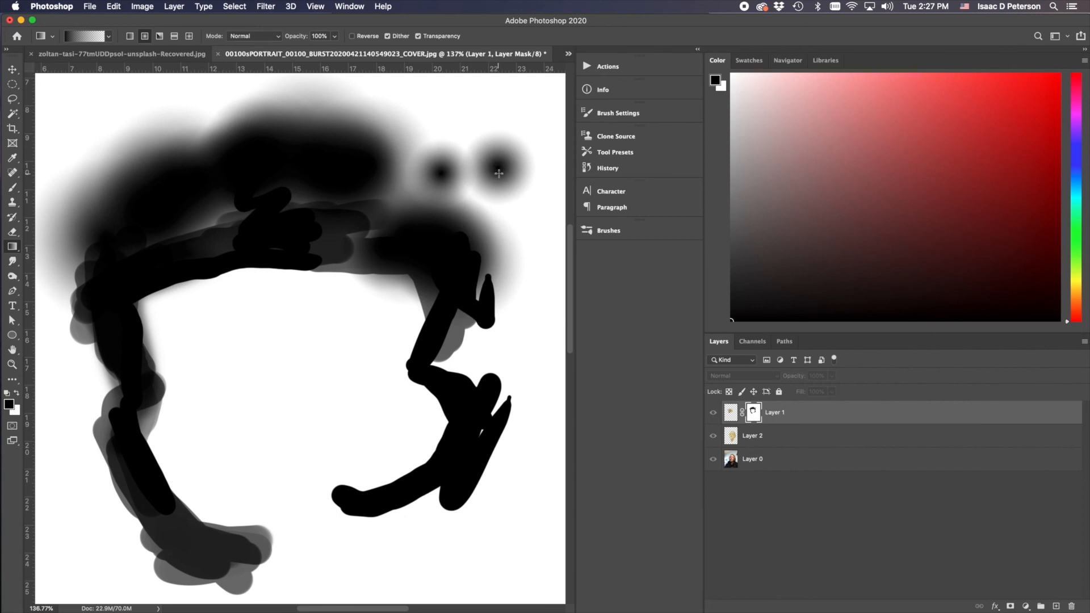
mouse_move(465, 172)
mouse_down()
mouse_move(459, 164)
mouse_move(480, 156)
mouse_move(507, 190)
mouse_move(499, 165)
mouse_move(522, 162)
mouse_up()
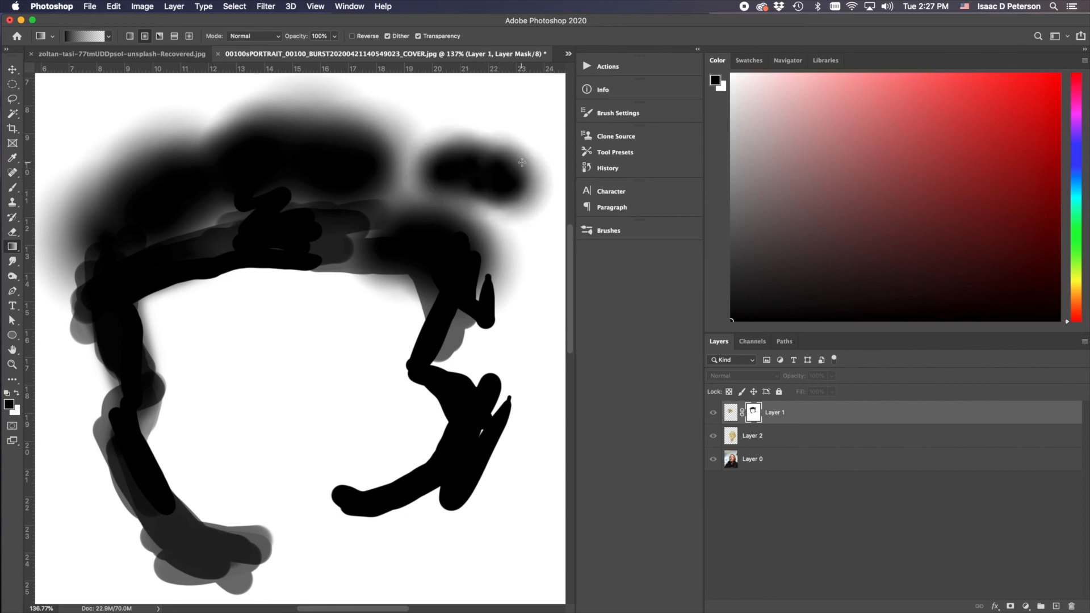
Return to the image view, reselect Layer 1's mask and fade the orchid's top edge near the upper left petal with a radial gradient
click(735, 419)
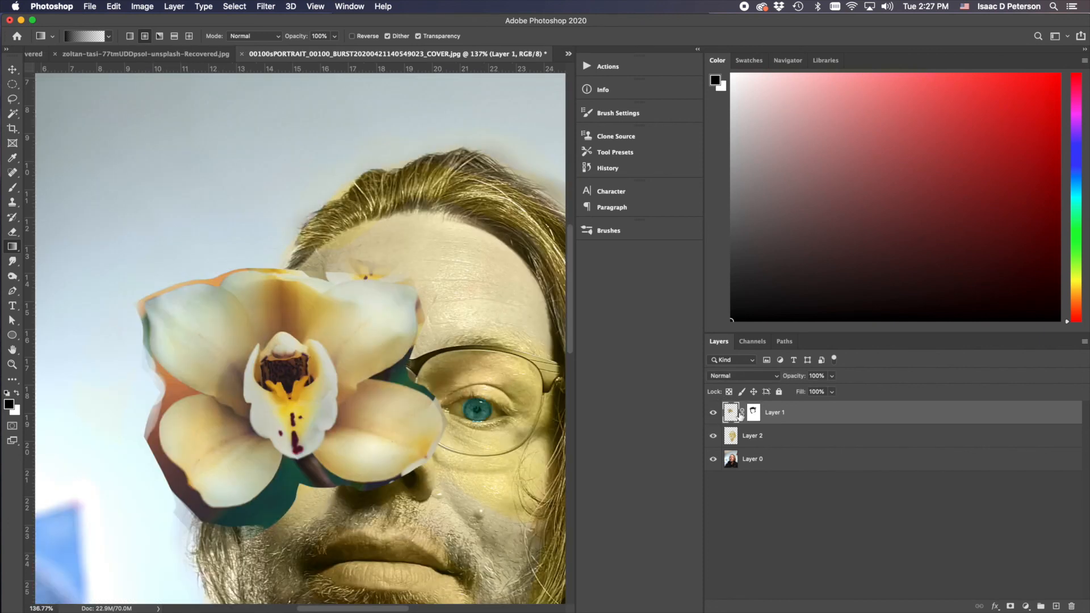
drag(377, 245, 361, 268)
click(753, 411)
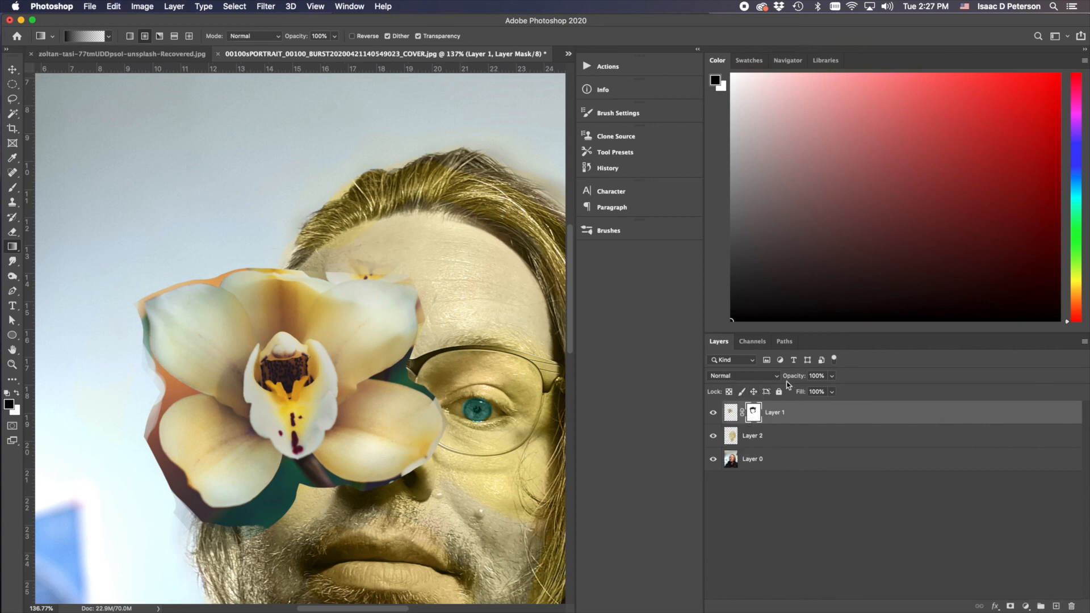
double_click(754, 411)
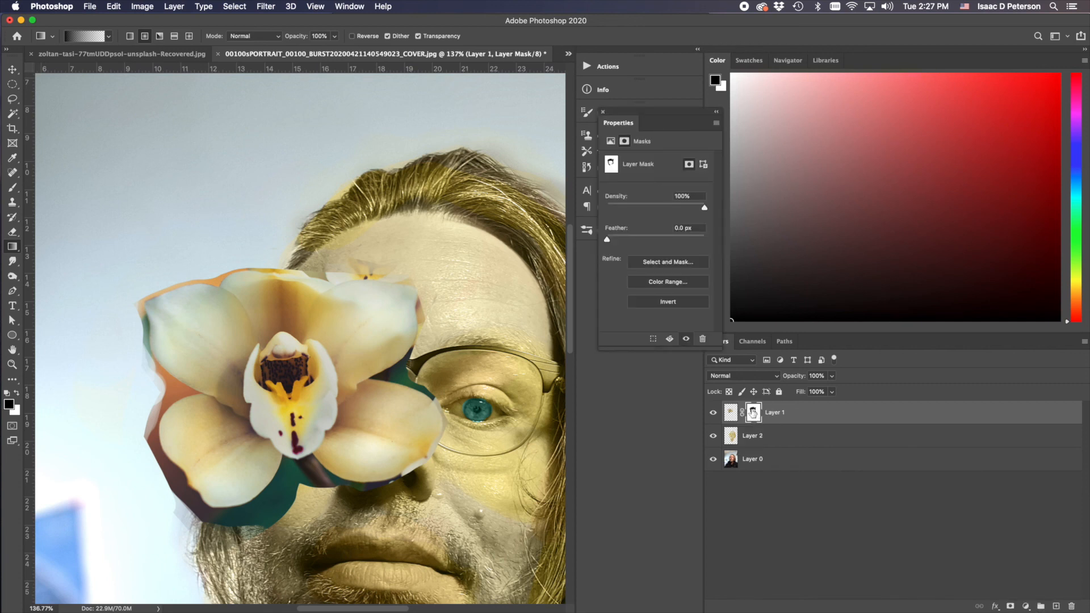
click(603, 112)
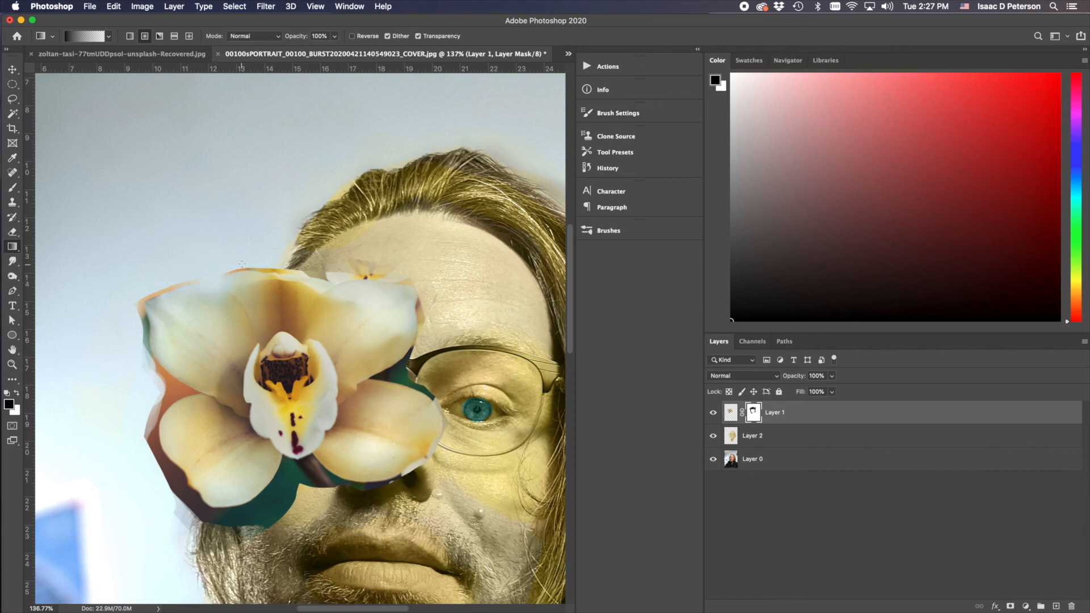
Move the orchid with its mask slightly right and down over the face using Free Transform
key(Escape)
key(Escape)
key(super+t)
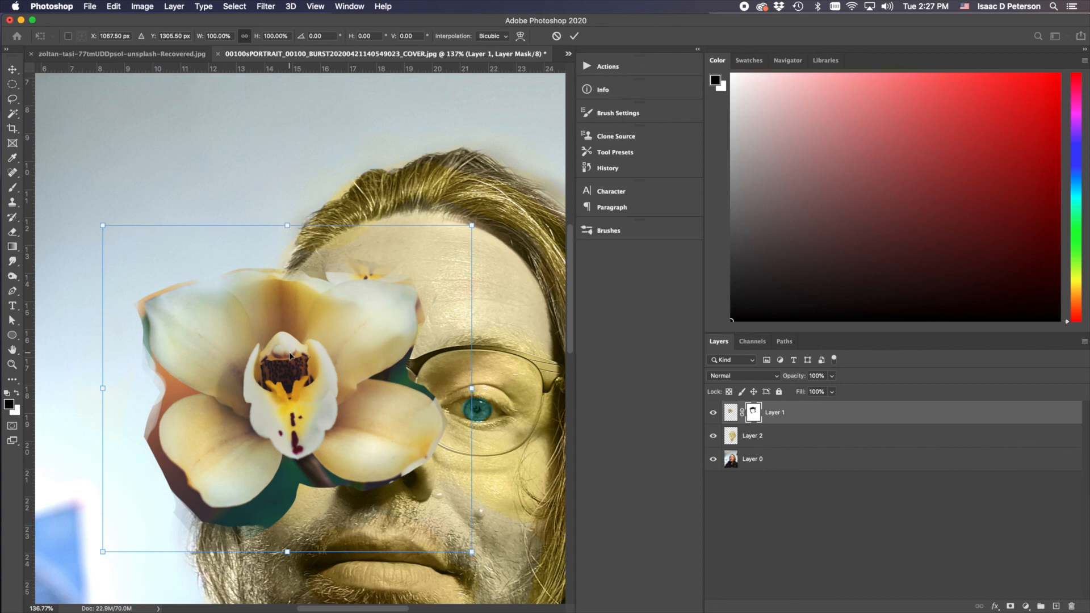
drag(290, 384, 326, 383)
key(Return)
Fade the orchid's centre and lower right petal into the face with black radial gradients on Layer 1's mask
key(g)
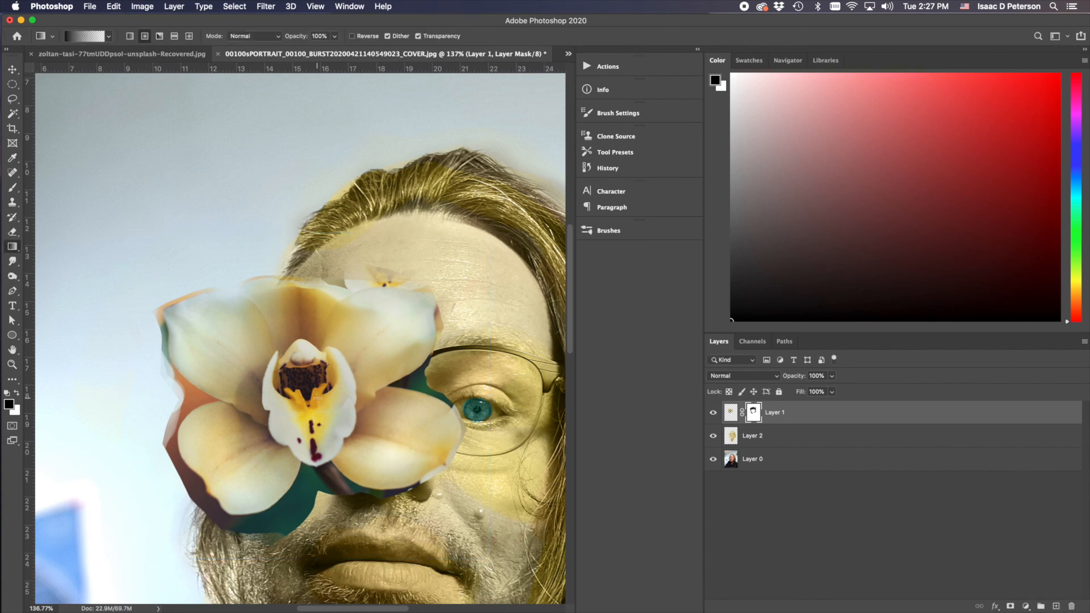
drag(306, 385, 343, 422)
mouse_move(318, 375)
mouse_down()
mouse_move(344, 464)
mouse_move(405, 388)
mouse_up()
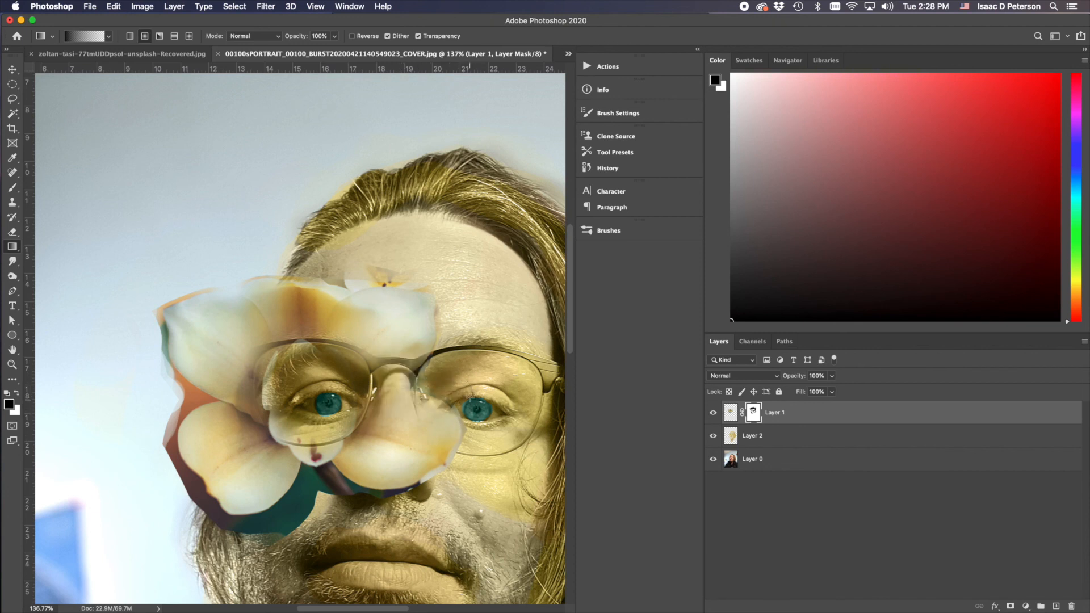
mouse_move(309, 529)
mouse_down()
mouse_move(317, 463)
mouse_move(386, 503)
mouse_up()
drag(403, 466, 385, 494)
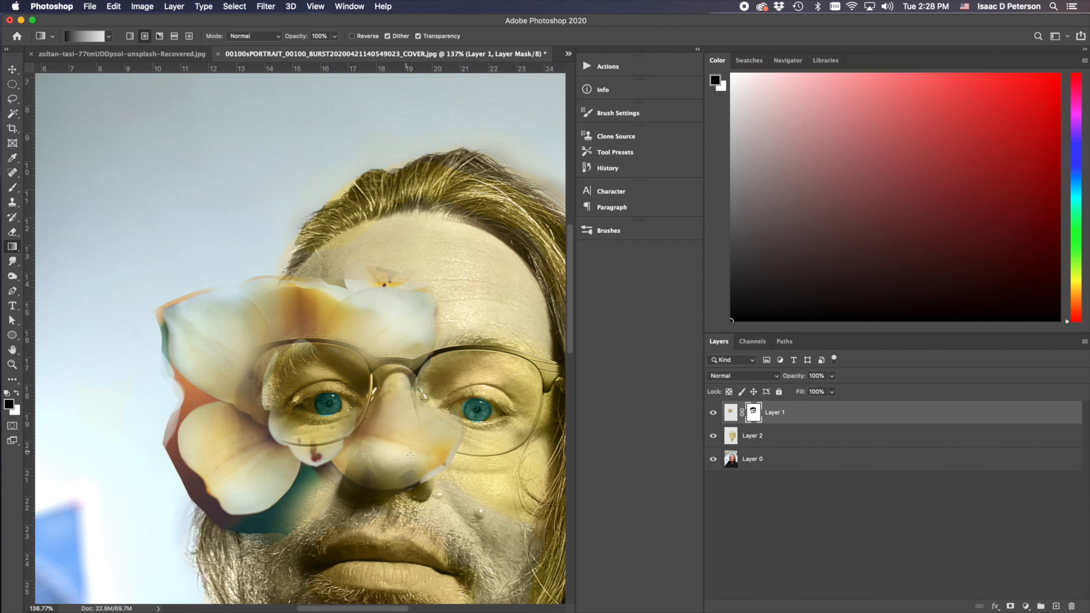
Clear the rest of the orchid's lower right petal from the nose and cheek with black radial gradients on Layer 1's mask
drag(399, 449, 423, 427)
mouse_move(370, 459)
mouse_down()
mouse_move(376, 433)
mouse_move(360, 511)
mouse_up()
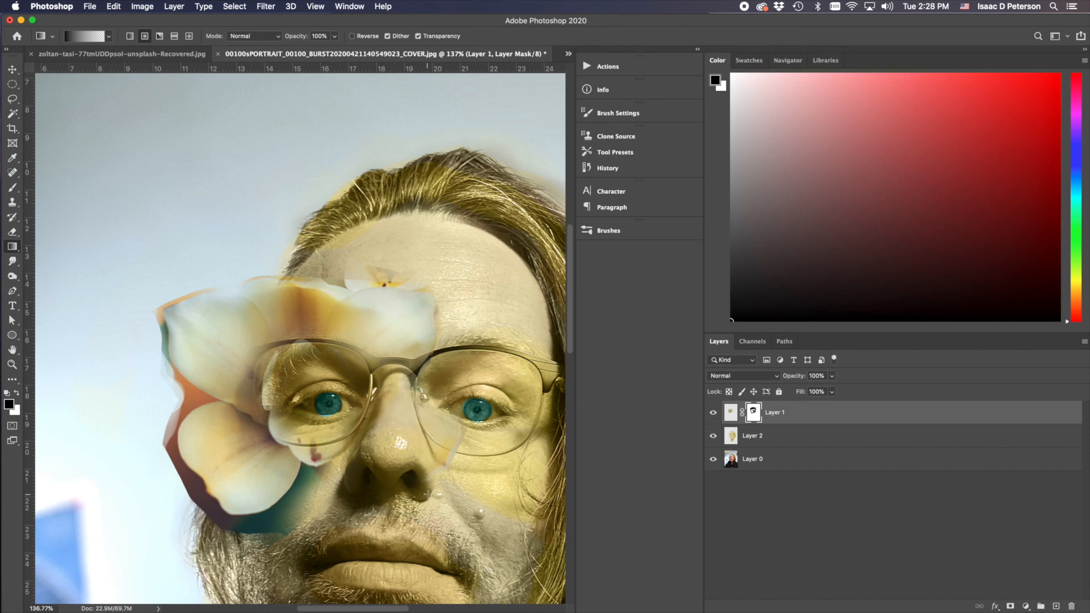
drag(454, 400, 445, 443)
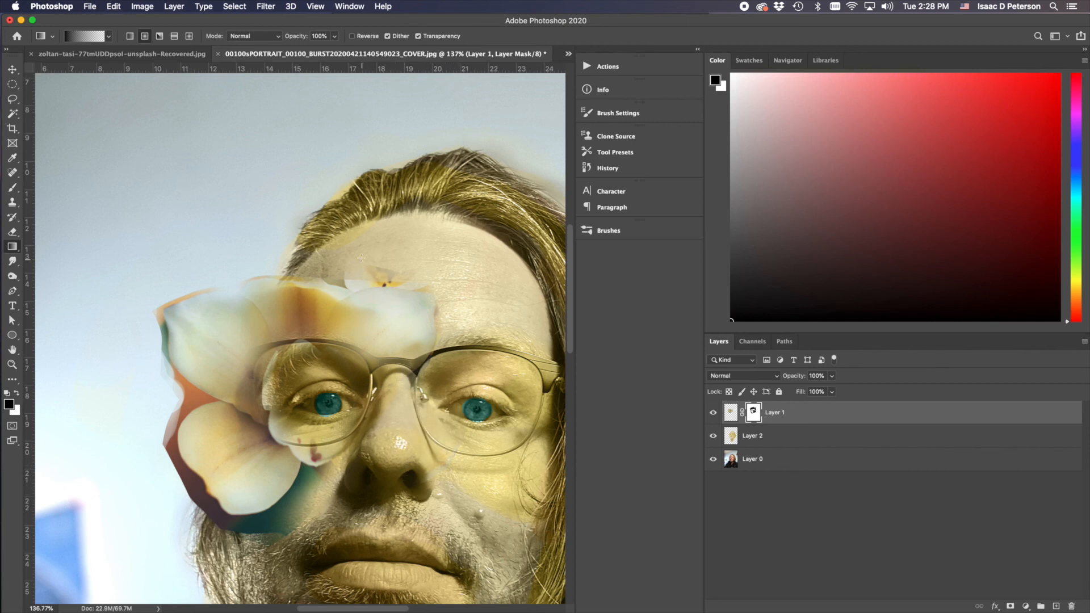
Fade the orchid's edge on the forehead and the orange and teal outer areas around the lower left petal with small radial gradients
drag(390, 285, 391, 285)
drag(439, 260, 415, 291)
mouse_move(188, 398)
mouse_down()
mouse_move(208, 405)
mouse_move(197, 422)
mouse_up()
drag(185, 459, 187, 461)
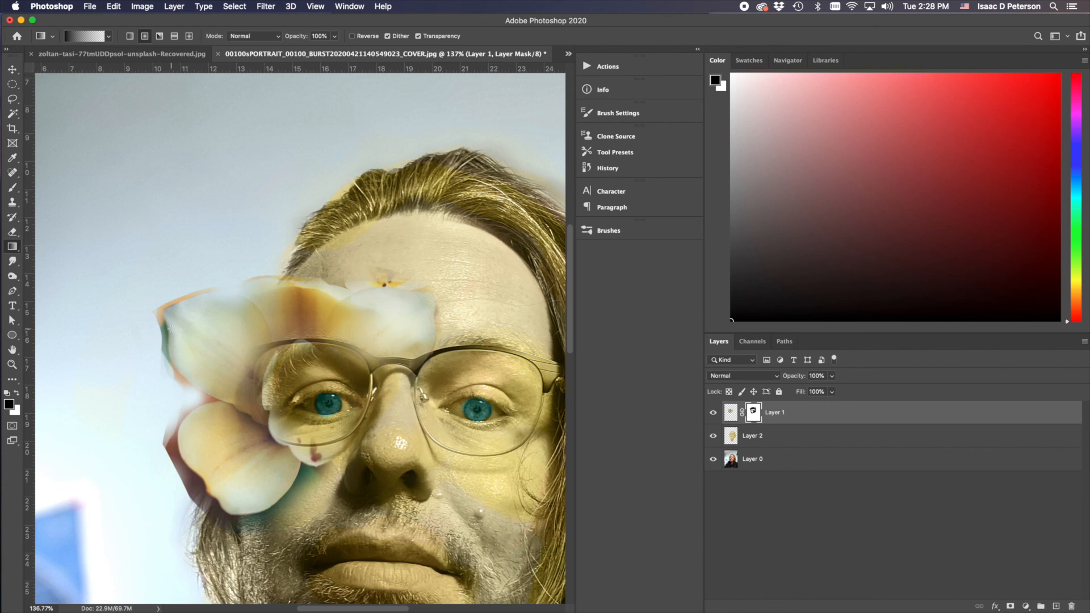
Switch to the Brush tool and test soft presets on the mask, choosing Soft Round Pressure Opacity and Flow at 80 px
click(12, 188)
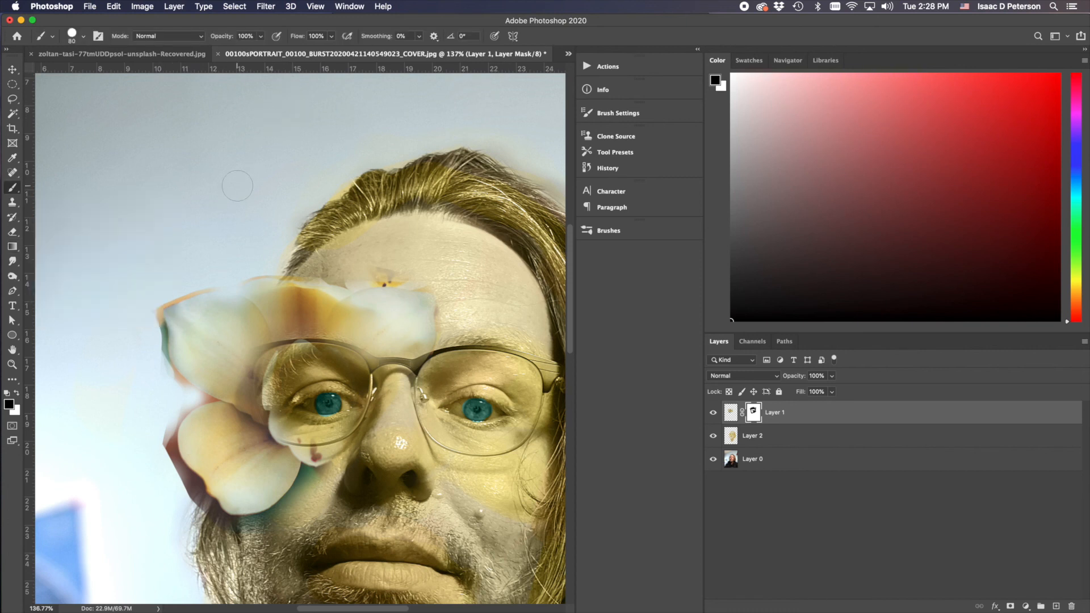
click(632, 114)
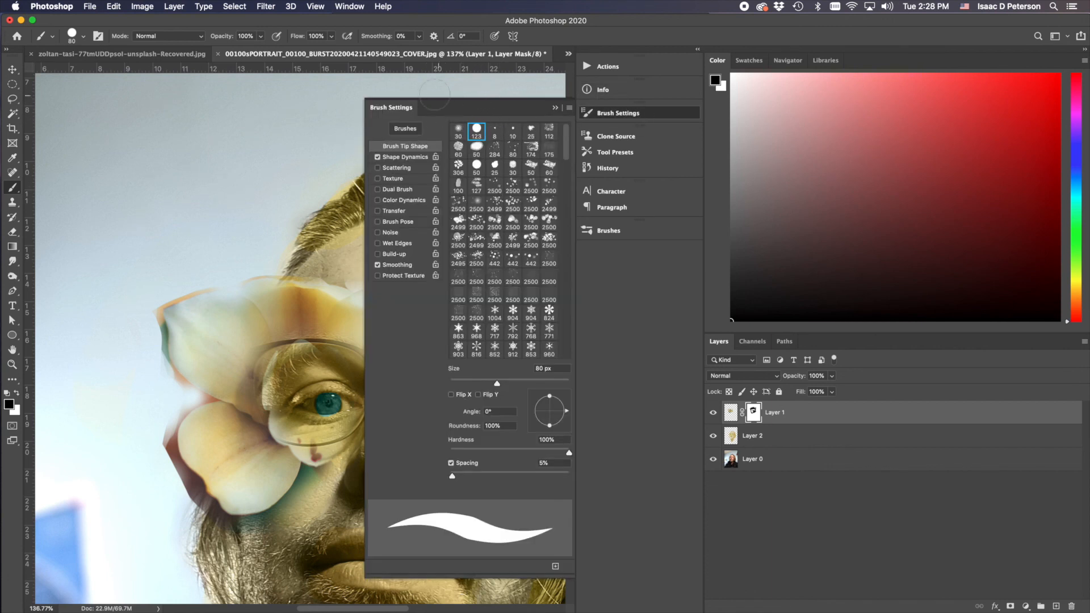
click(403, 128)
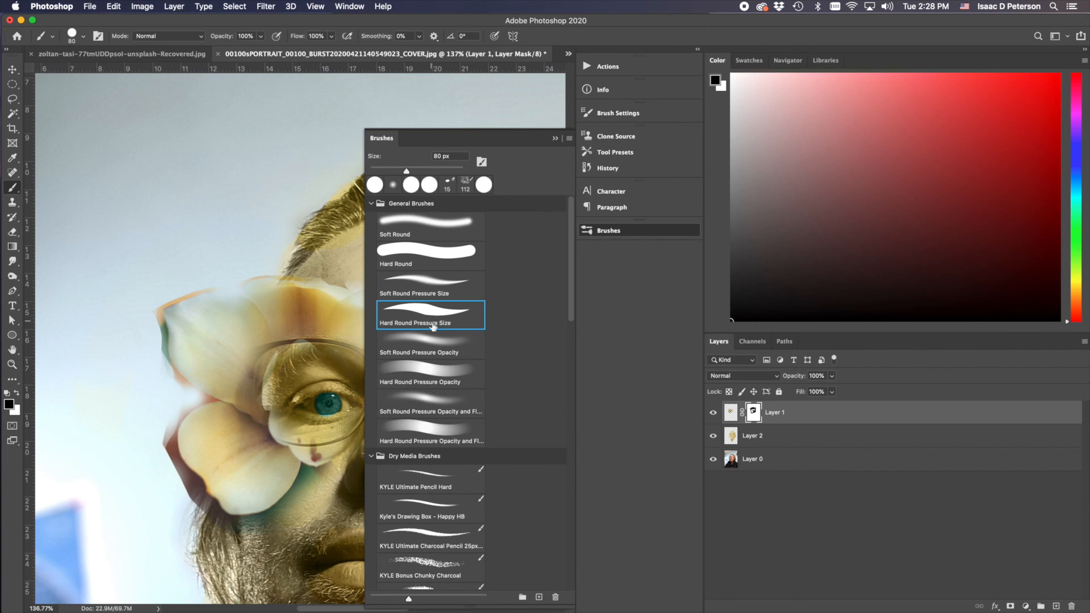
click(435, 347)
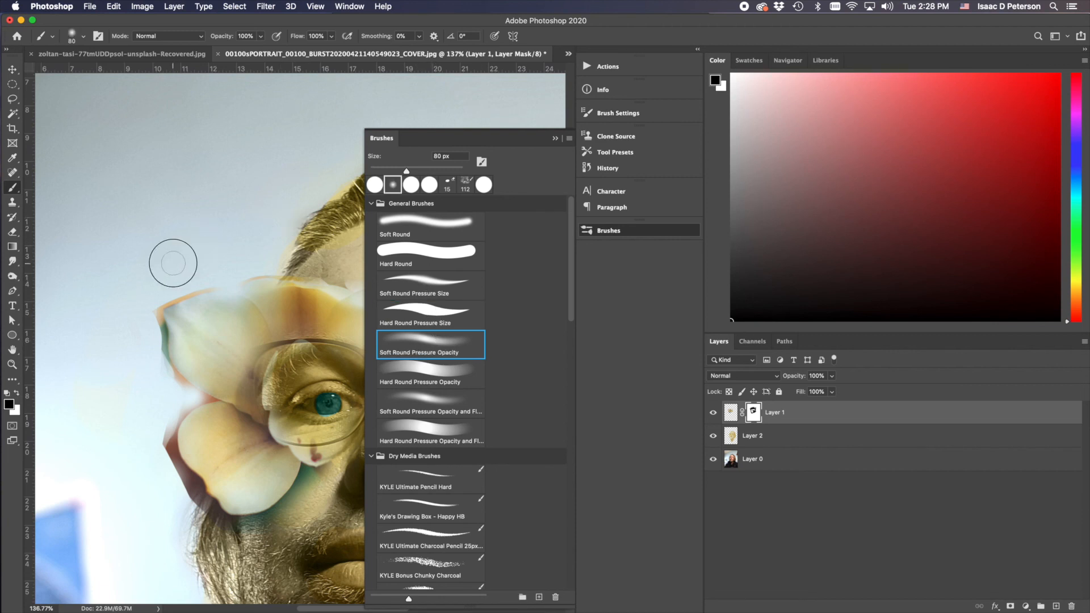
click(152, 307)
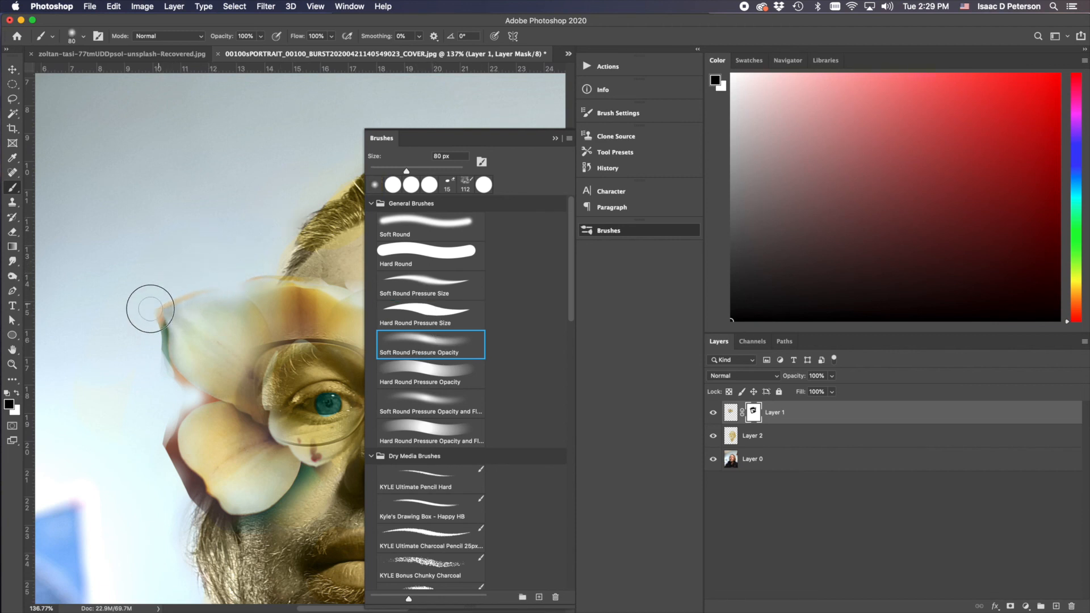
click(250, 232)
click(440, 402)
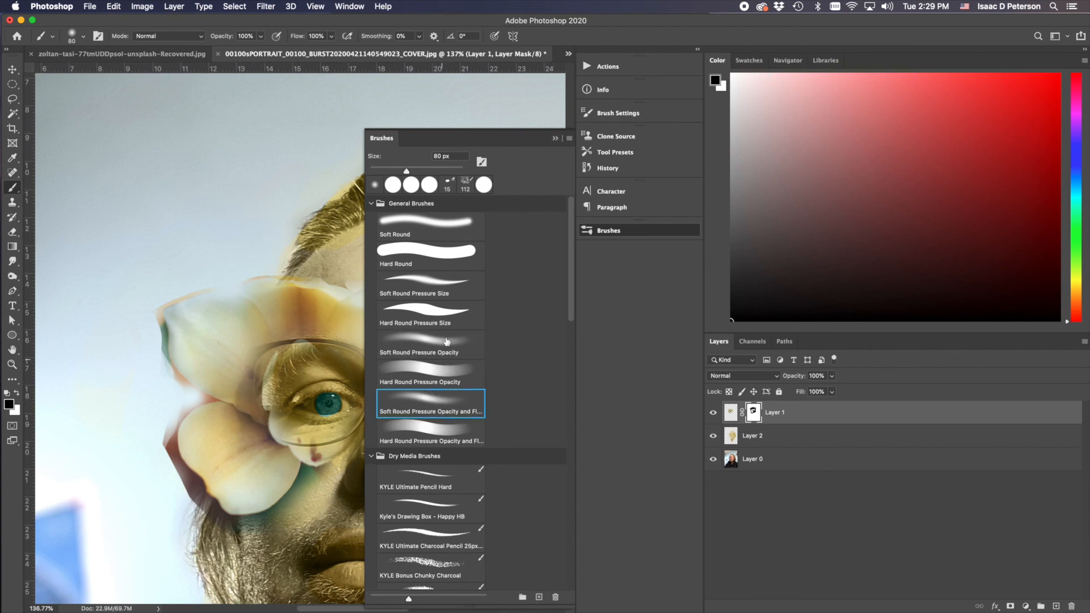
click(556, 138)
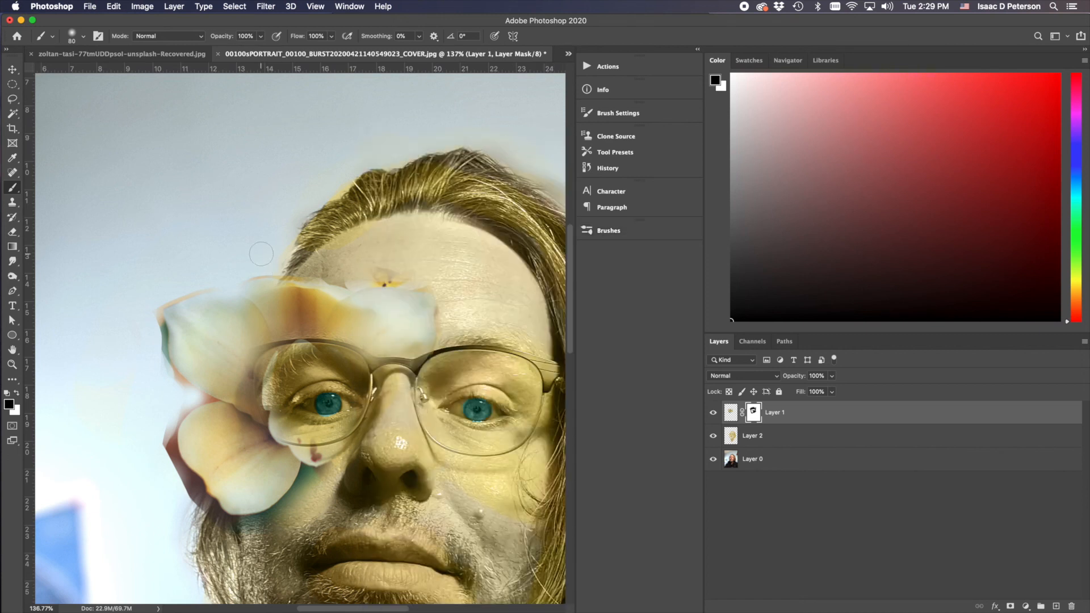
Paint black on Layer 1's mask to soften the orchid's upper edge and the outer side of the upper left petal
click(332, 270)
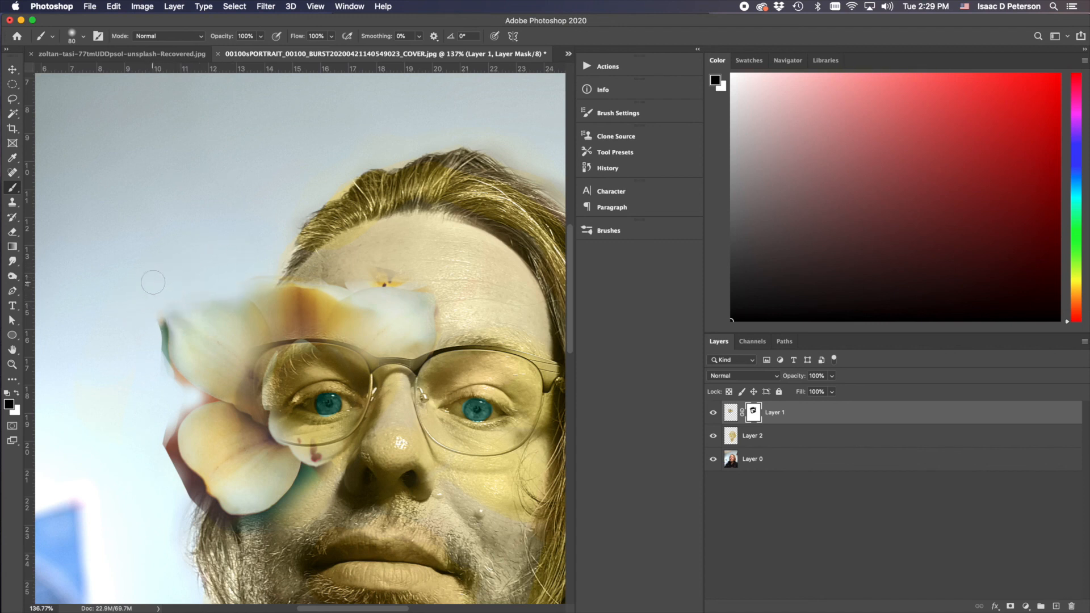
mouse_move(338, 265)
mouse_down()
mouse_move(349, 275)
mouse_move(421, 276)
mouse_move(349, 251)
mouse_up()
mouse_move(136, 309)
mouse_down()
mouse_move(144, 379)
mouse_move(144, 308)
mouse_move(160, 382)
mouse_up()
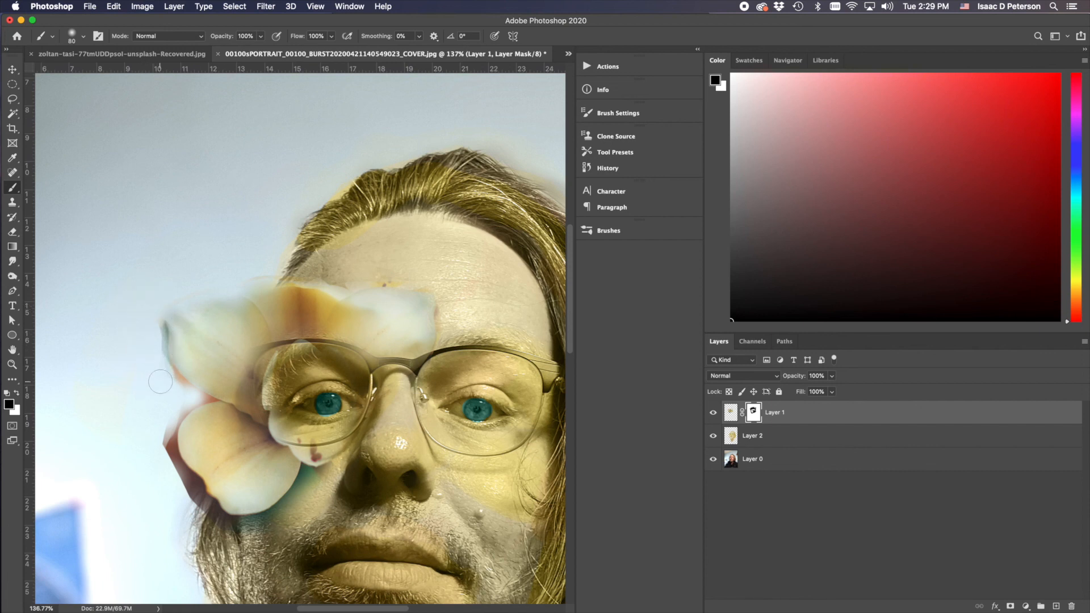
Reduce the brush to 40 px and mask out the coloured fringes along the outer edges of both left petals
key(bracketleft)
key(bracketleft)
mouse_move(161, 337)
mouse_down()
mouse_move(148, 316)
mouse_move(161, 361)
mouse_move(152, 307)
mouse_move(154, 359)
mouse_move(189, 389)
mouse_move(173, 382)
mouse_move(148, 311)
mouse_move(187, 393)
mouse_move(155, 310)
mouse_up()
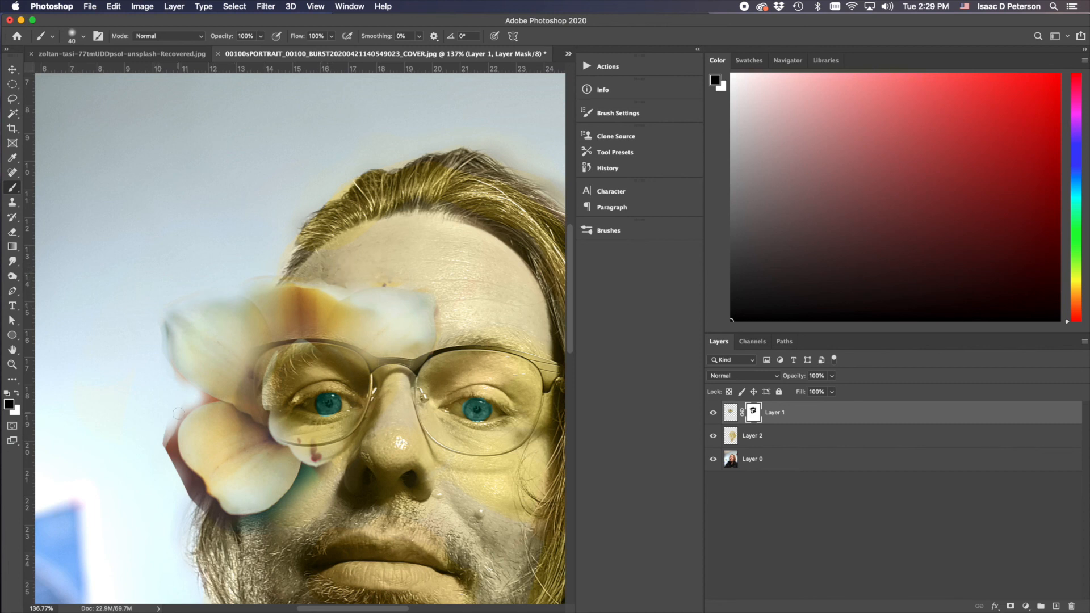
mouse_move(168, 446)
mouse_down()
mouse_move(175, 410)
mouse_move(169, 468)
mouse_move(163, 457)
mouse_move(162, 415)
mouse_move(177, 478)
mouse_move(155, 429)
mouse_move(160, 445)
mouse_move(166, 419)
mouse_move(194, 402)
mouse_move(168, 416)
mouse_move(186, 487)
mouse_move(207, 509)
mouse_move(170, 480)
mouse_move(231, 532)
mouse_move(170, 467)
mouse_move(202, 515)
mouse_move(156, 451)
mouse_move(176, 477)
mouse_move(162, 415)
mouse_move(166, 477)
mouse_move(159, 469)
mouse_move(165, 416)
mouse_move(189, 403)
mouse_move(154, 429)
mouse_move(206, 533)
mouse_move(149, 418)
mouse_move(181, 481)
mouse_move(166, 432)
mouse_move(203, 488)
mouse_up()
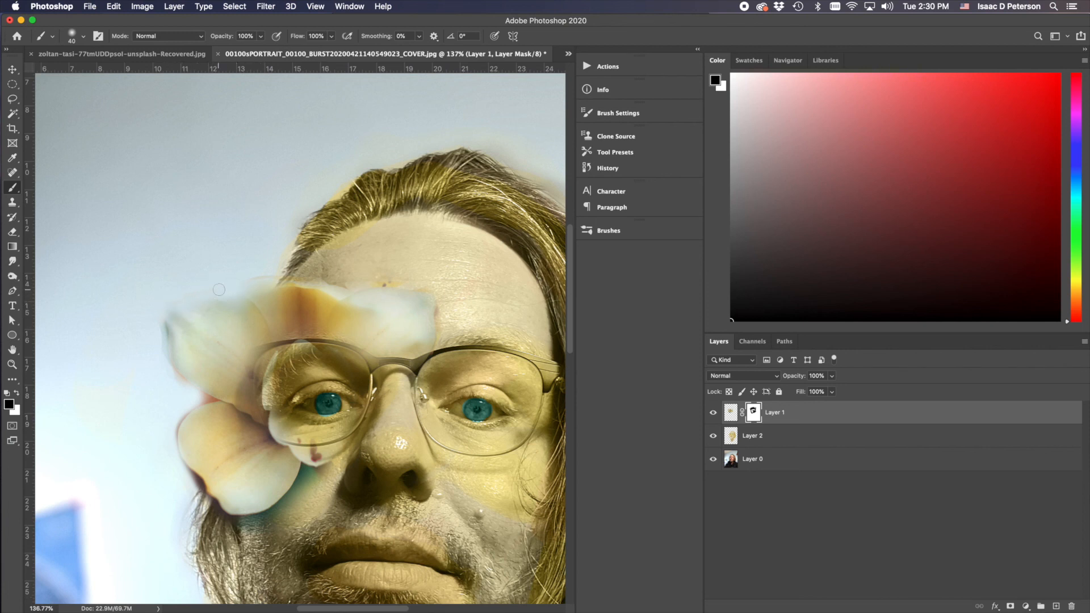
Check Layer 1's mask on its own, return to the image and paint white to restore the upper left petal's outline
alt+click(754, 414)
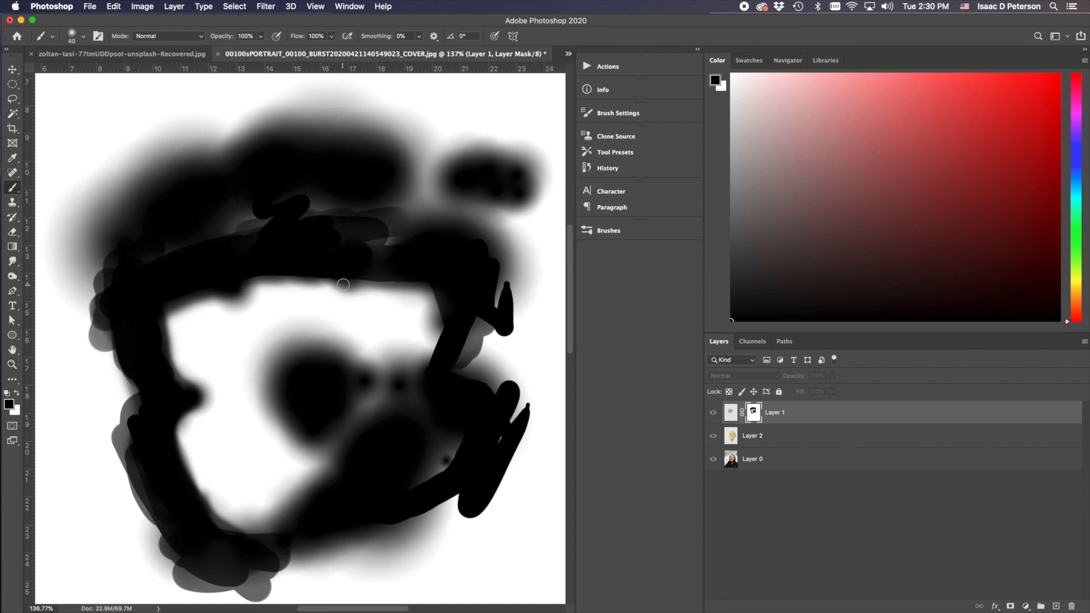
key(x)
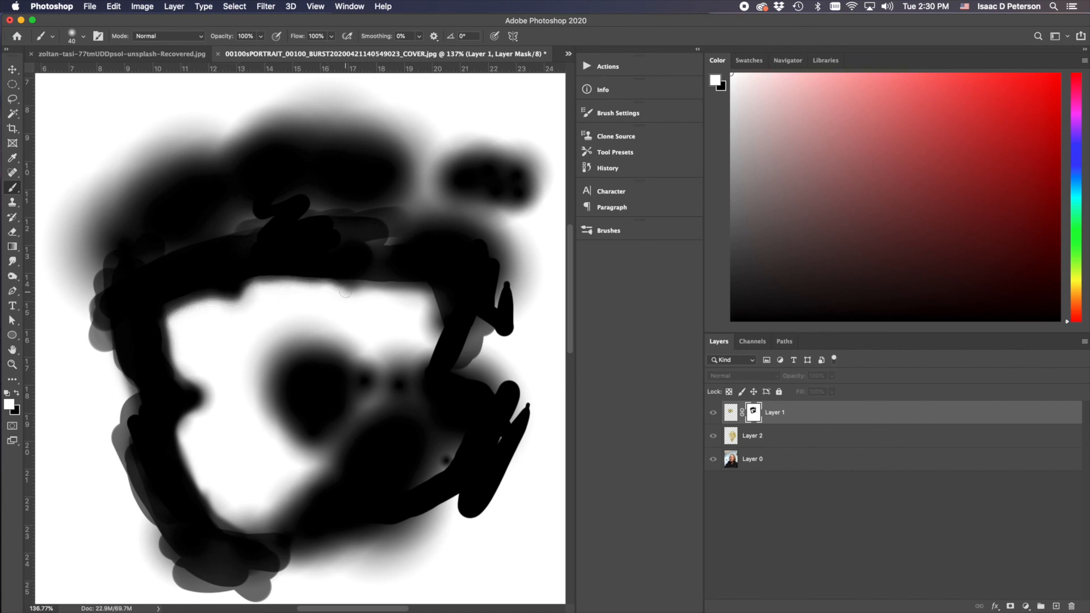
alt+click(752, 416)
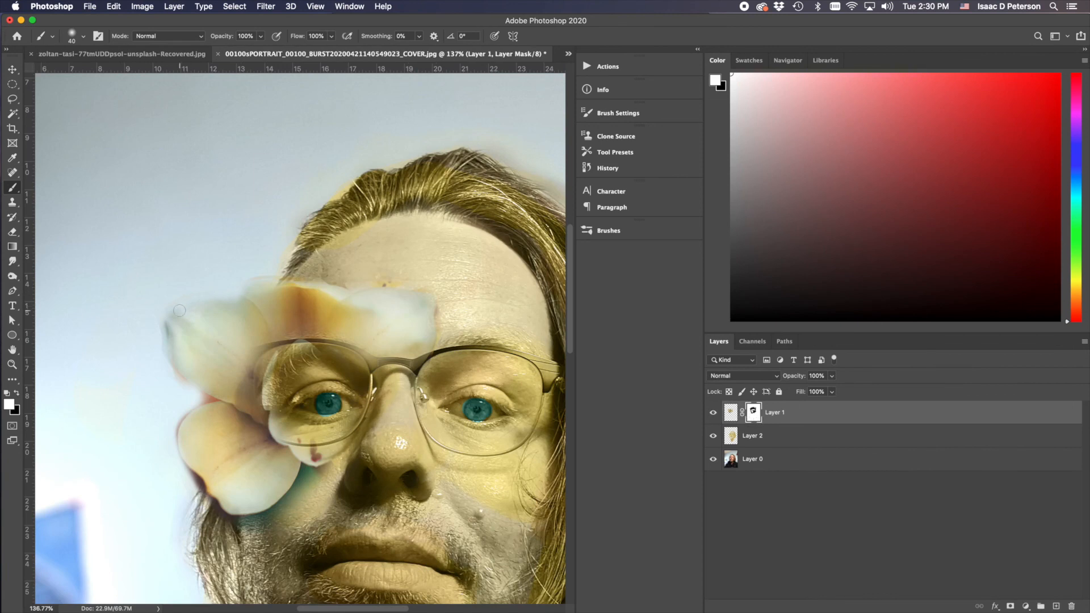
drag(164, 311, 235, 292)
drag(257, 281, 311, 284)
mouse_move(160, 314)
mouse_down()
mouse_move(186, 373)
mouse_move(260, 413)
mouse_up()
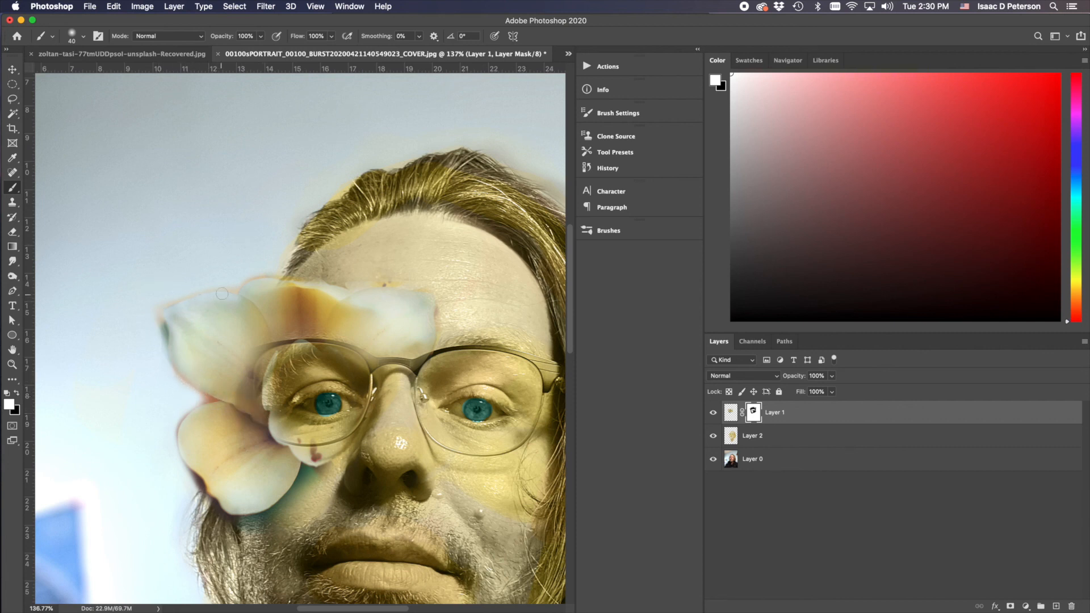
Switch back to black and soften the upper edge of the upper left petal on Layer 1's mask
key(x)
drag(155, 295, 224, 277)
drag(141, 299, 217, 280)
On Layer 2, sample the dark teal from the iris and paint it over the long hair beside the face with a 90 px brush
key(super+minus)
key(super+minus)
key(super+minus)
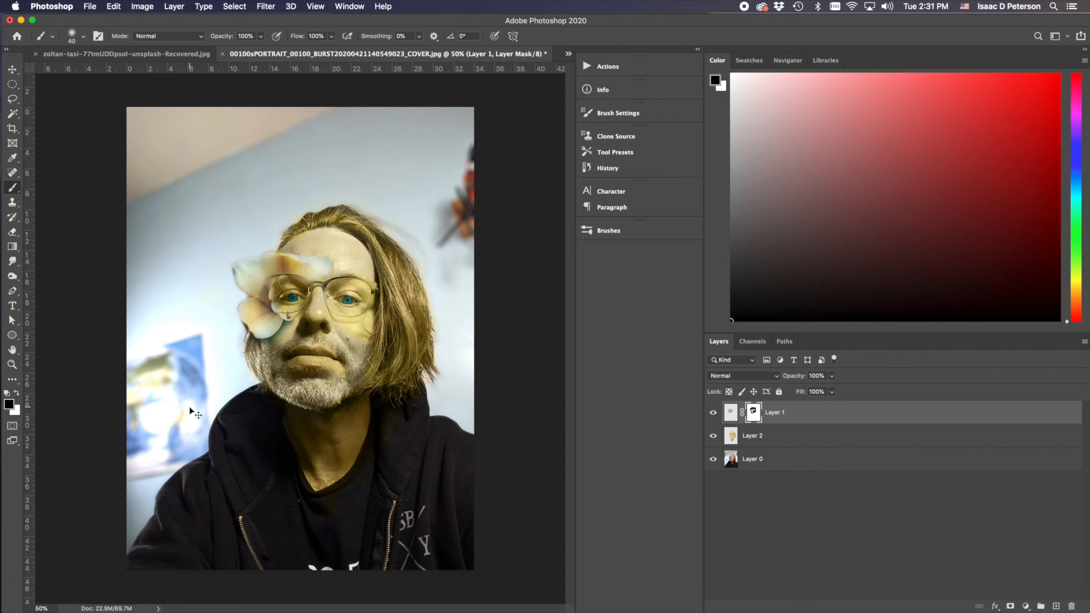
key(super+plus)
key(super+plus)
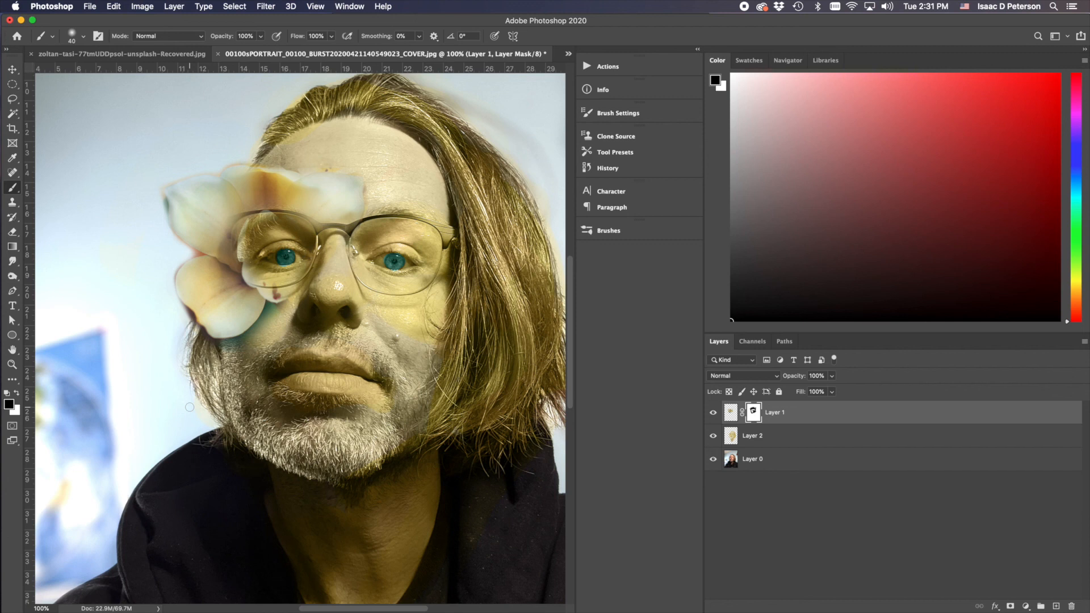
click(803, 439)
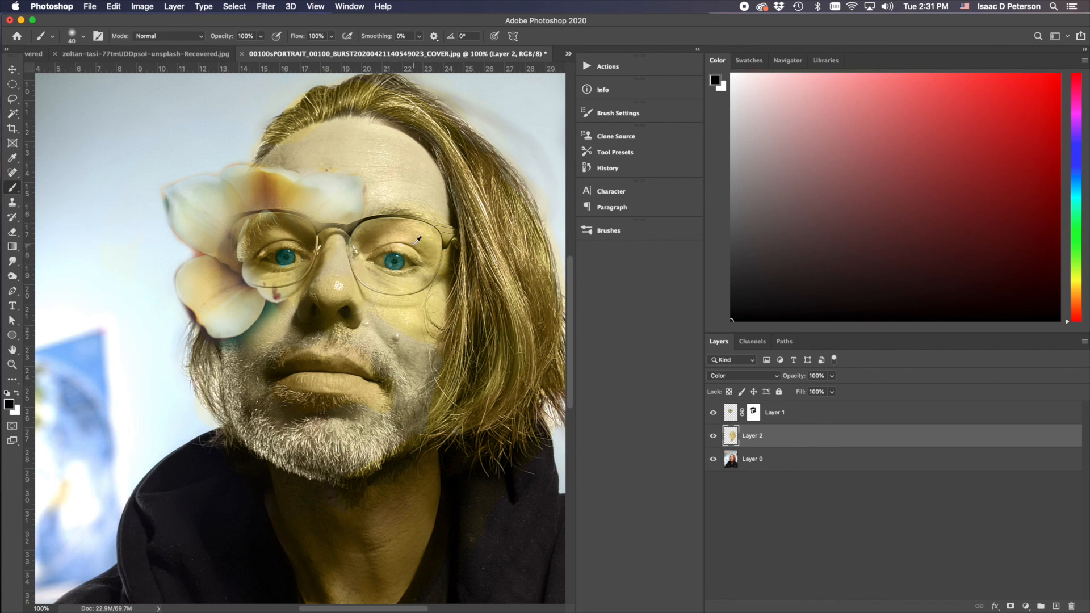
alt+click(404, 259)
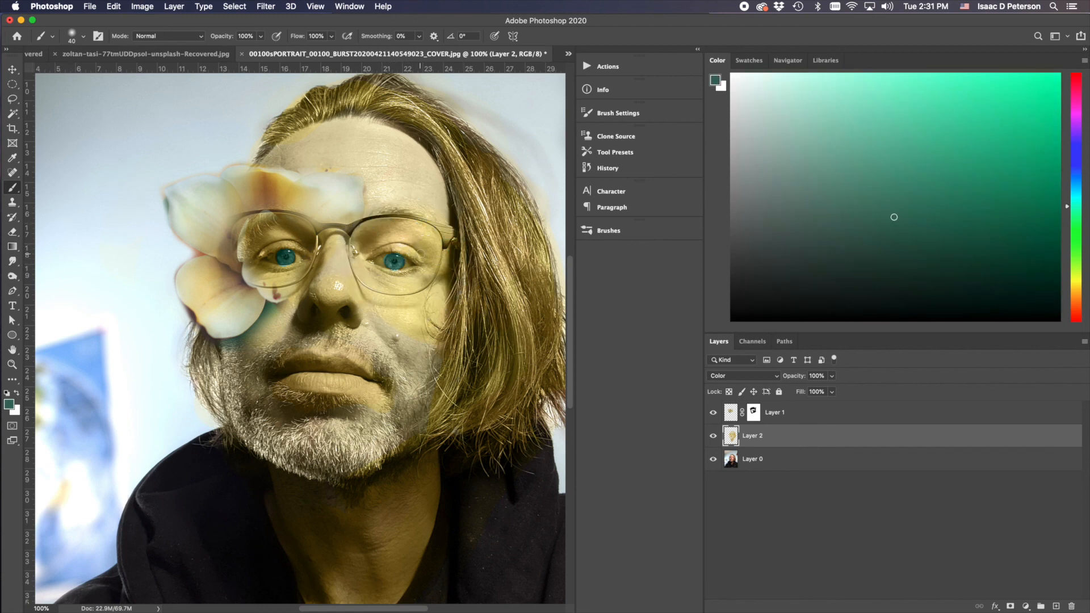
key(bracketright)
key(bracketright)
key(bracketright)
key(bracketright)
mouse_move(452, 184)
mouse_down()
mouse_move(499, 291)
mouse_move(504, 423)
mouse_up()
mouse_move(466, 252)
mouse_down()
mouse_move(468, 313)
mouse_move(449, 376)
mouse_move(468, 349)
mouse_move(484, 384)
mouse_move(495, 381)
mouse_move(491, 415)
mouse_move(532, 390)
mouse_move(551, 343)
mouse_up()
mouse_move(477, 341)
mouse_down()
mouse_move(465, 280)
mouse_move(477, 335)
mouse_move(448, 378)
mouse_move(457, 332)
mouse_move(448, 389)
mouse_move(461, 364)
mouse_move(485, 397)
mouse_move(478, 236)
mouse_move(451, 403)
mouse_move(457, 276)
mouse_move(406, 465)
mouse_up()
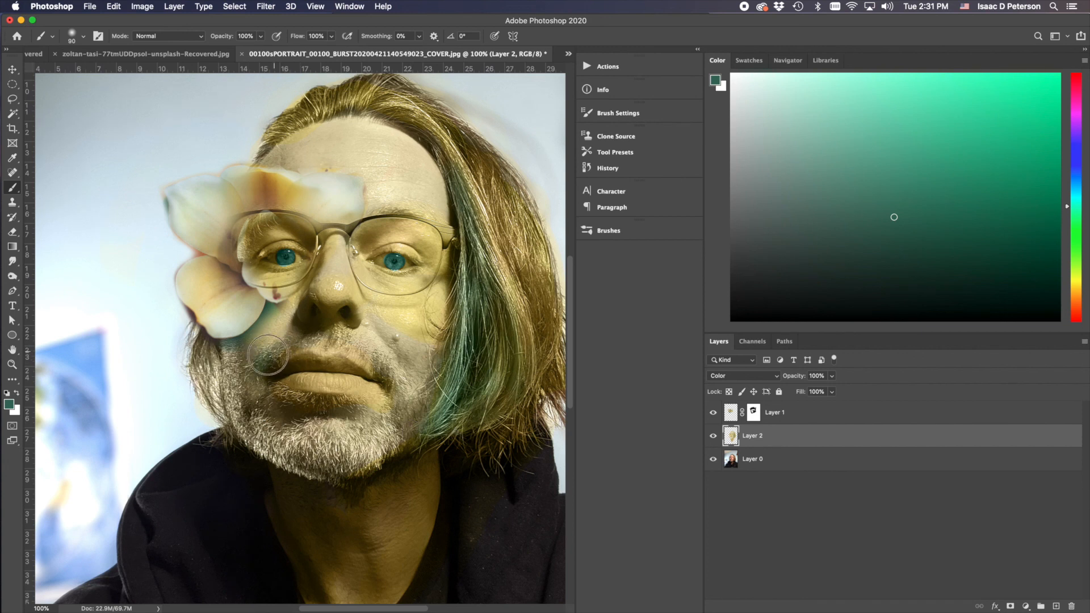
Extend the teal on Layer 2 over the moustache, beard, lips, the top and inner strands of the hair, and the neck
mouse_move(406, 397)
mouse_down()
mouse_move(370, 349)
mouse_move(382, 355)
mouse_up()
mouse_move(309, 379)
mouse_down()
mouse_move(290, 377)
mouse_move(329, 381)
mouse_move(284, 373)
mouse_move(341, 383)
mouse_move(281, 369)
mouse_move(328, 366)
mouse_move(387, 389)
mouse_up()
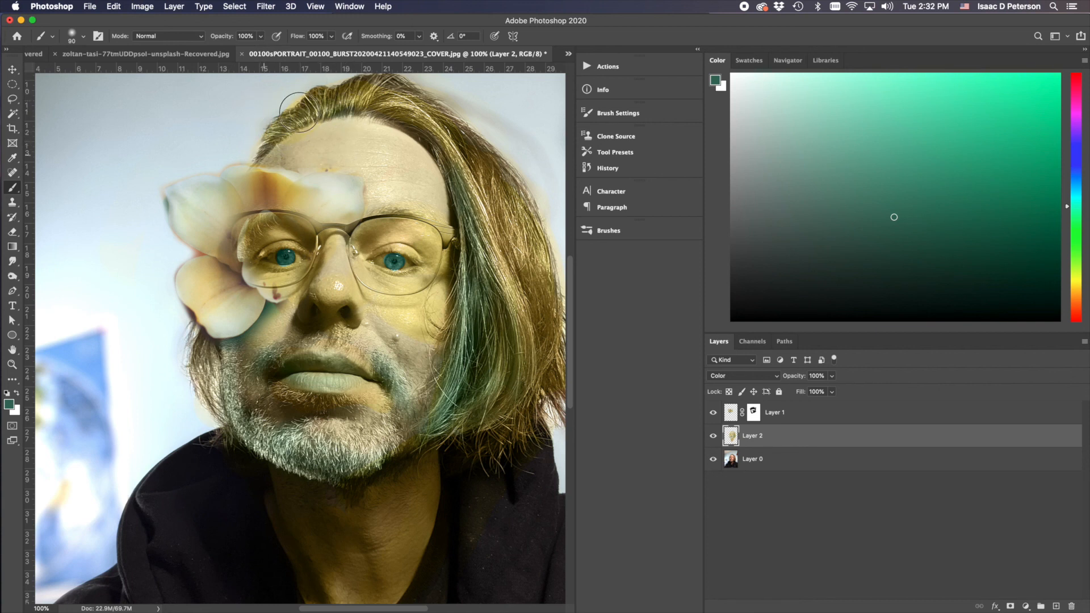
mouse_move(421, 113)
mouse_down()
mouse_move(495, 284)
mouse_move(476, 290)
mouse_move(503, 369)
mouse_move(440, 428)
mouse_move(508, 389)
mouse_move(454, 424)
mouse_move(521, 394)
mouse_move(482, 464)
mouse_up()
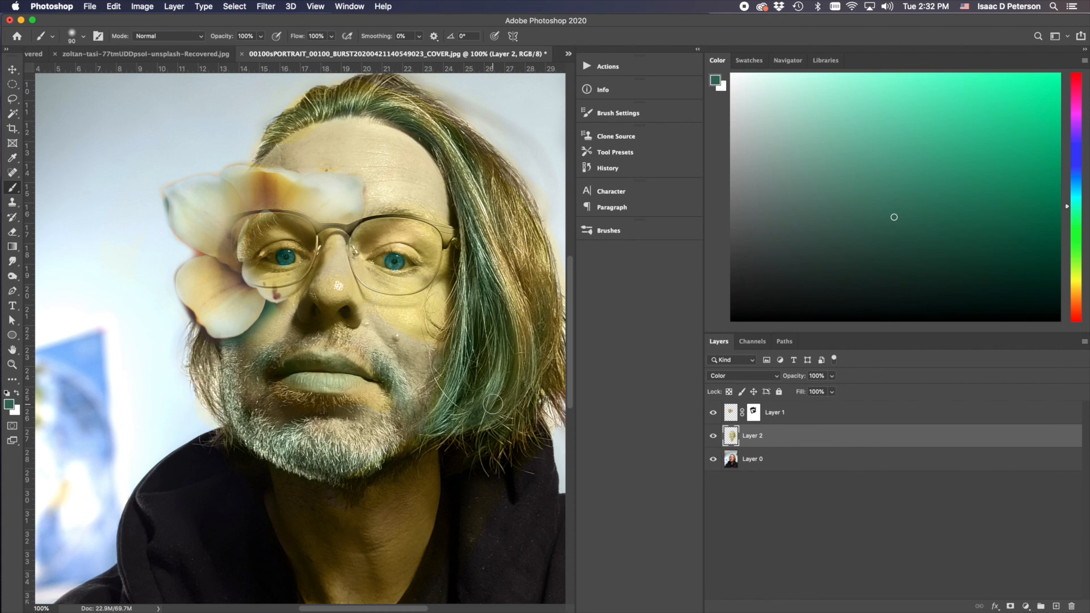
mouse_move(429, 460)
mouse_down()
mouse_move(419, 556)
mouse_move(397, 501)
mouse_move(384, 557)
mouse_move(438, 440)
mouse_move(420, 532)
mouse_move(275, 503)
mouse_move(272, 477)
mouse_move(290, 557)
mouse_move(280, 423)
mouse_up()
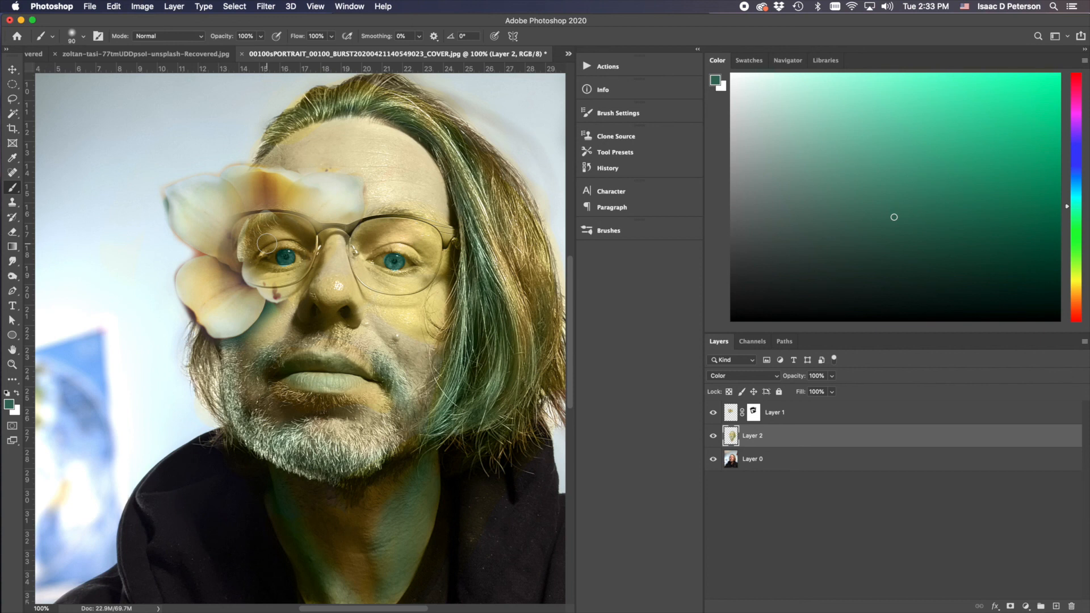
Paint black on Layer 1's mask around the orchid-side lens to reveal the glasses frame over the petals
click(753, 413)
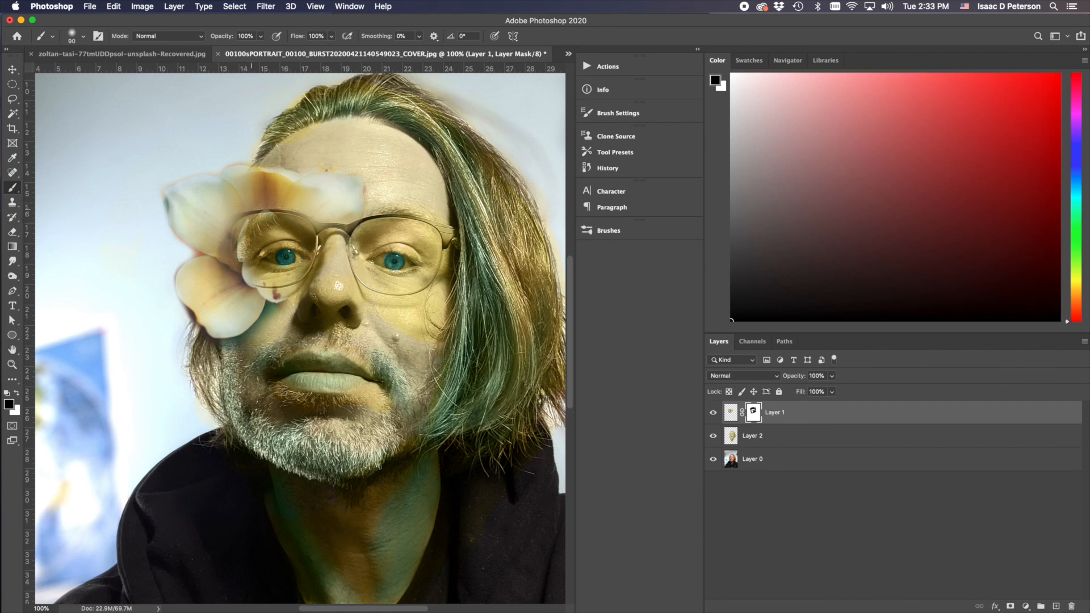
mouse_move(256, 213)
mouse_down()
mouse_move(216, 221)
mouse_move(226, 223)
mouse_move(236, 270)
mouse_move(219, 239)
mouse_move(264, 281)
mouse_move(248, 258)
mouse_move(238, 271)
mouse_move(221, 250)
mouse_move(273, 268)
mouse_move(241, 260)
mouse_move(227, 280)
mouse_move(219, 228)
mouse_move(243, 278)
mouse_move(318, 267)
mouse_up()
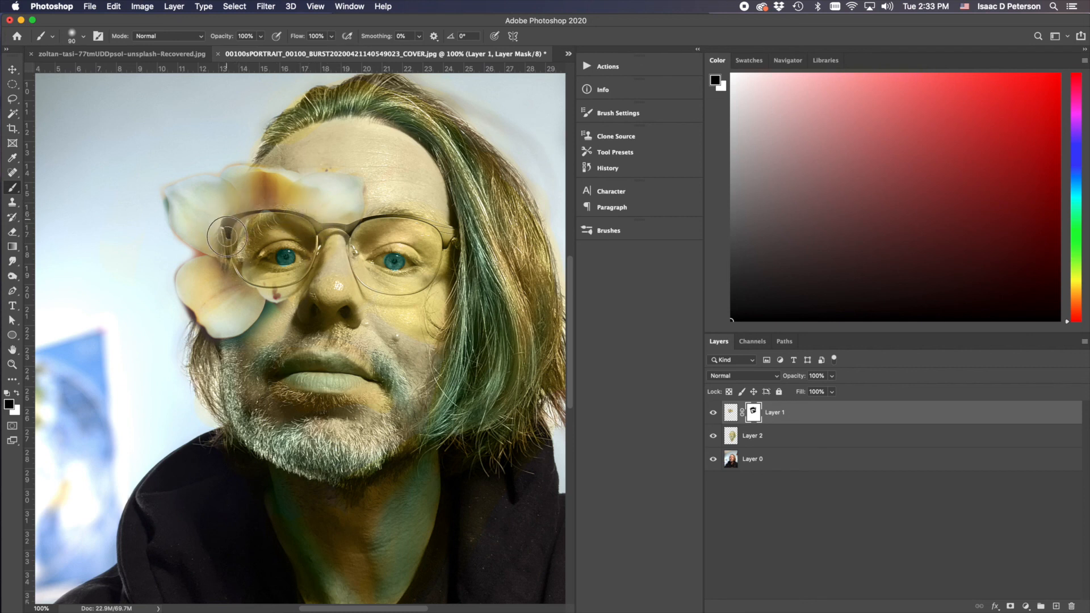
mouse_move(333, 223)
mouse_down()
mouse_move(364, 227)
mouse_move(372, 215)
mouse_move(324, 230)
mouse_up()
Hide Layer 2 and Layer 0 and show them again one at a time to examine what each layer contributes
click(713, 436)
click(716, 459)
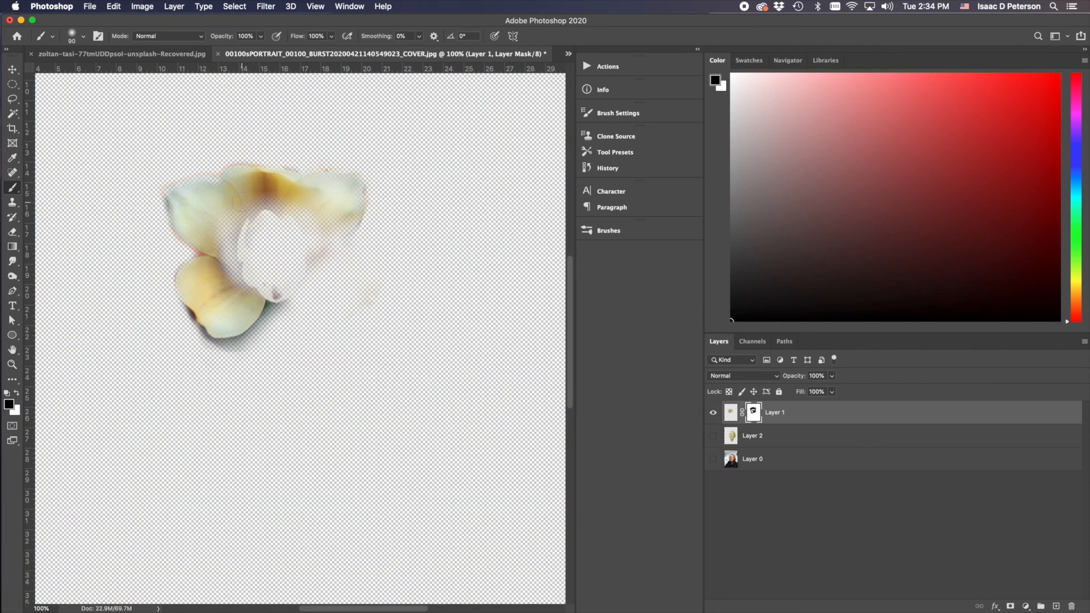
click(714, 436)
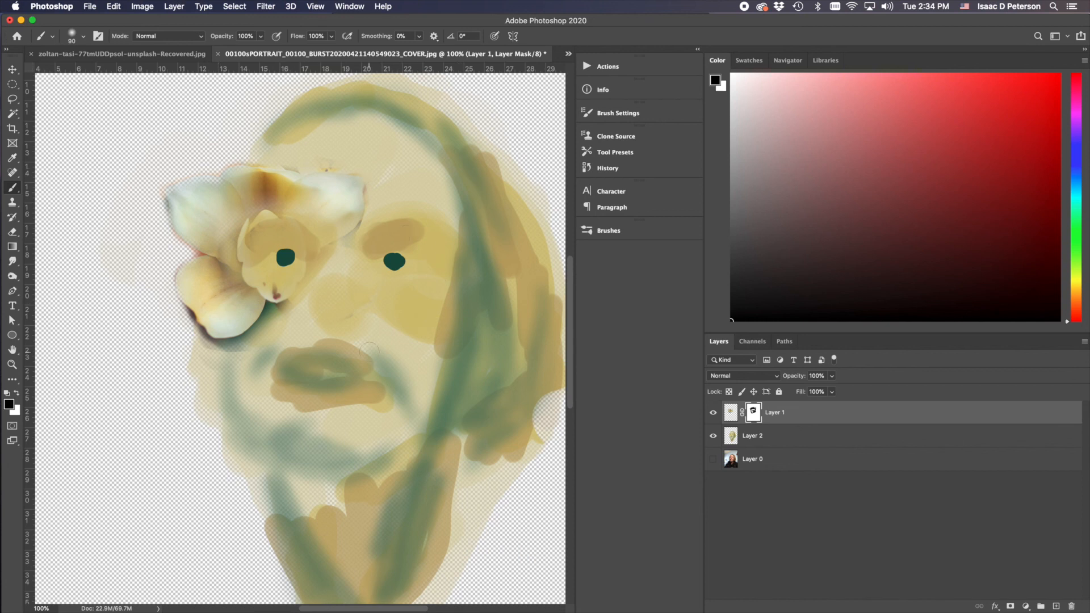
click(711, 464)
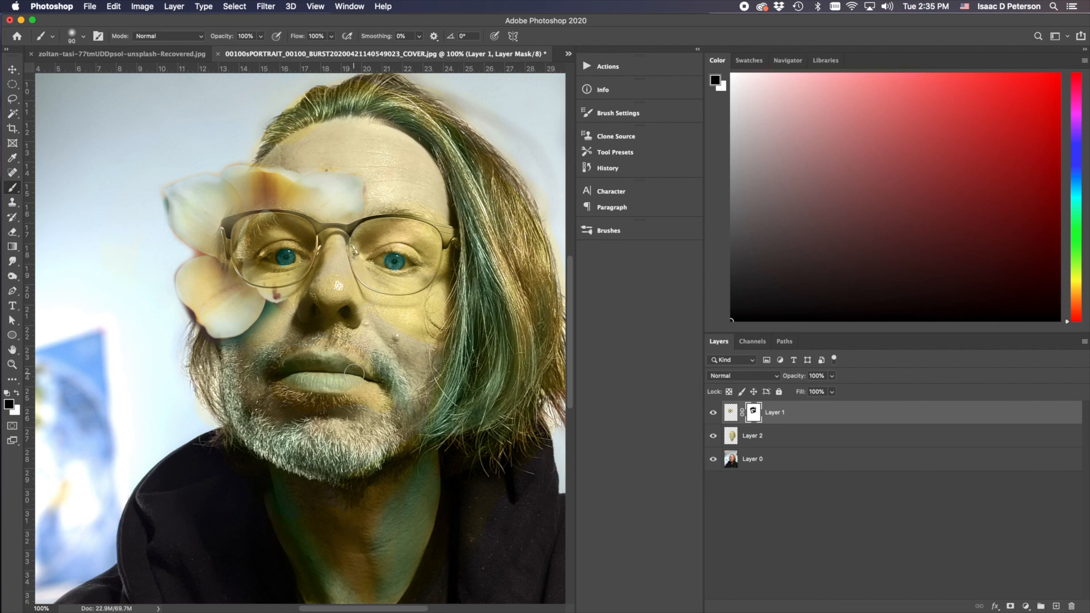
scroll(372, 338, down, 10)
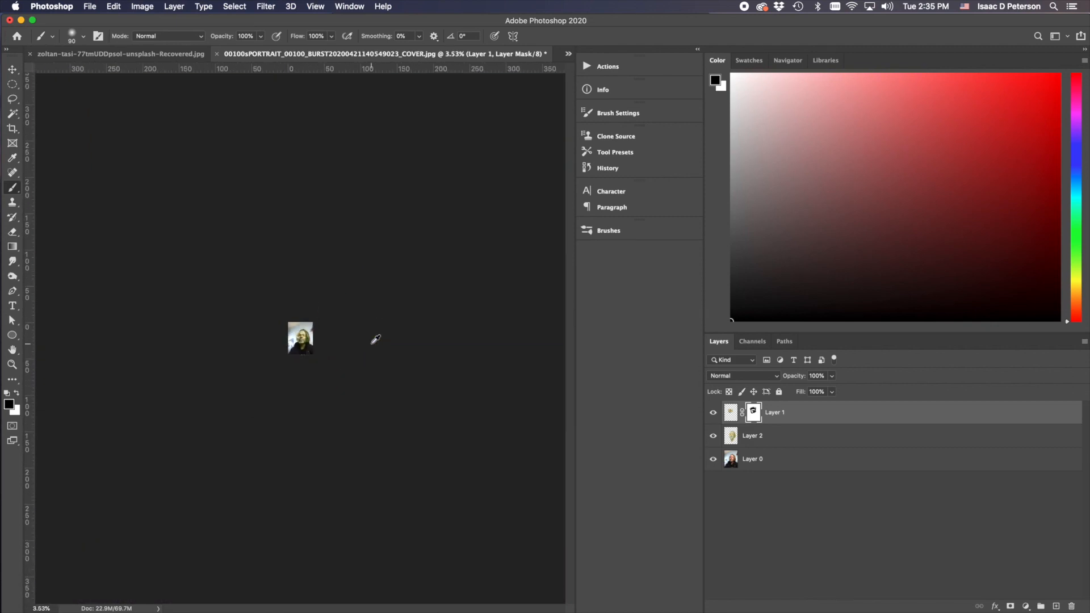
scroll(376, 339, up, 1)
scroll(375, 339, up, 1)
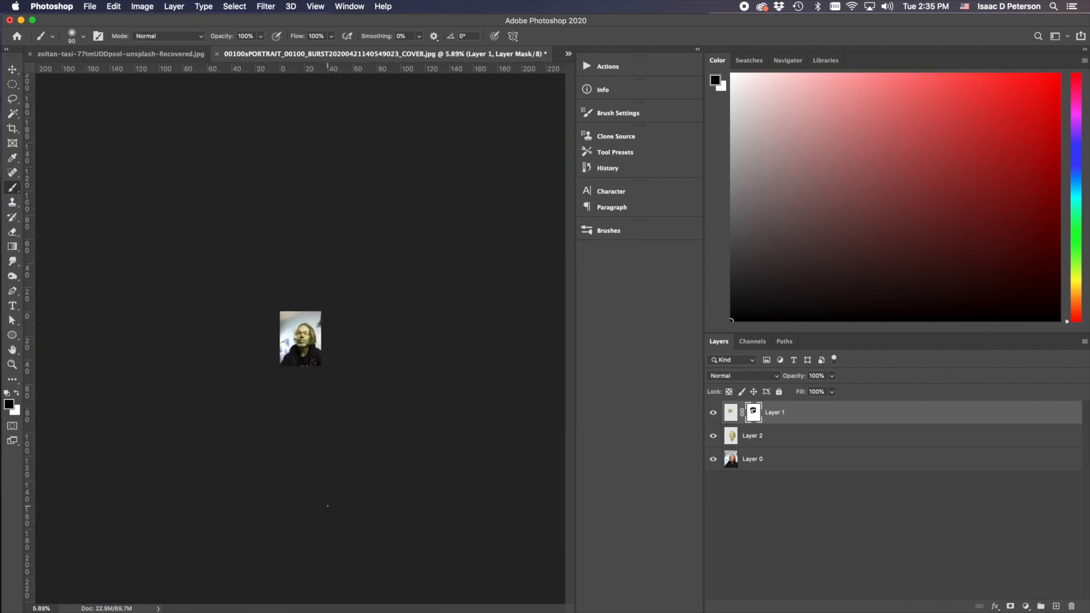
scroll(294, 350, up, 10)
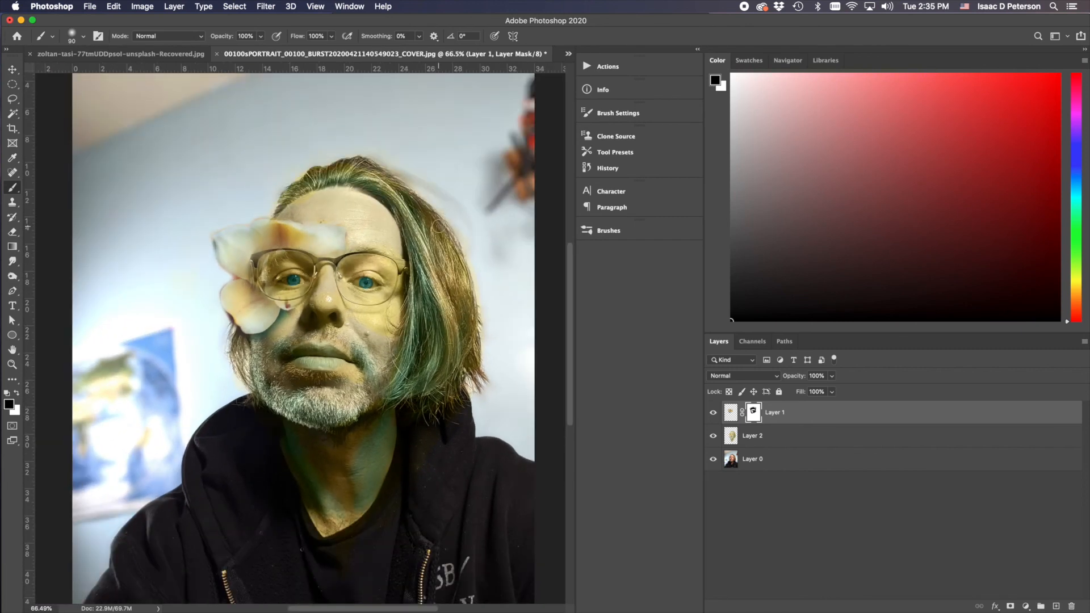
scroll(348, 354, down, 3)
scroll(348, 354, up, 2)
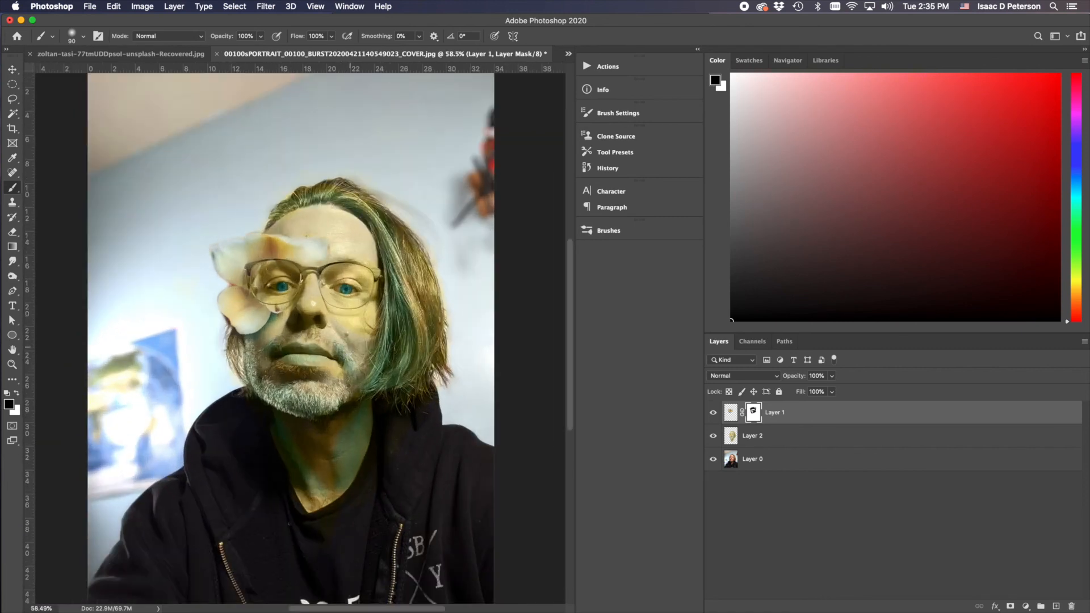